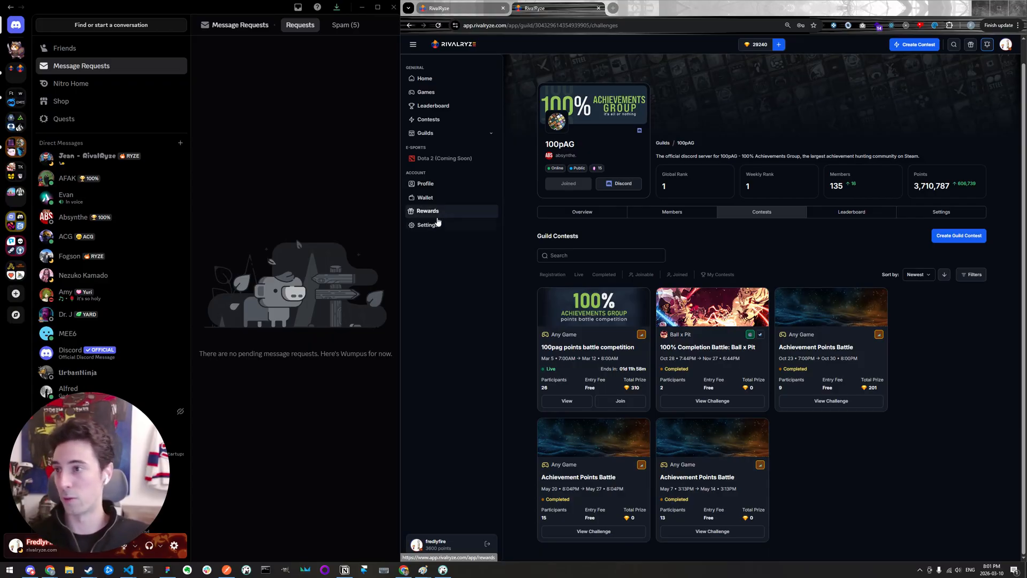
- Open the RivalRyze Demo Server in Discord and bring up the RivalRyze landing page in the browser
left_click(15, 53)
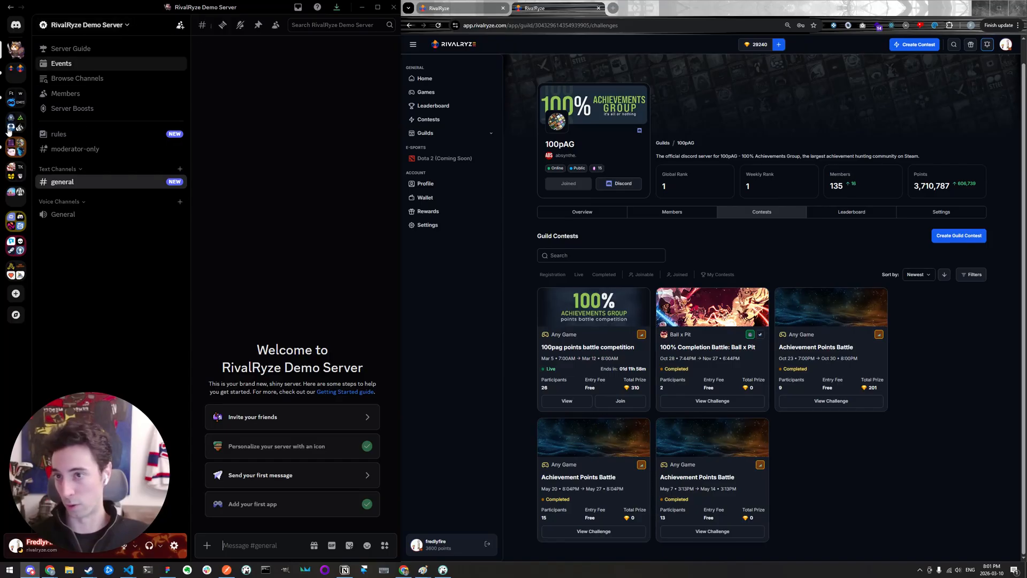
left_click(463, 11)
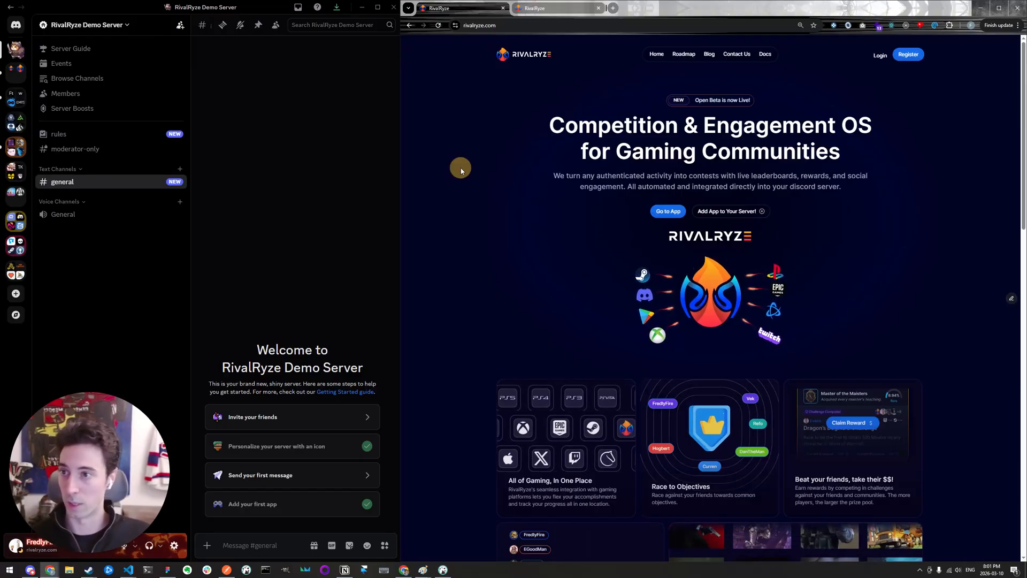
left_click(484, 134)
left_click(485, 133)
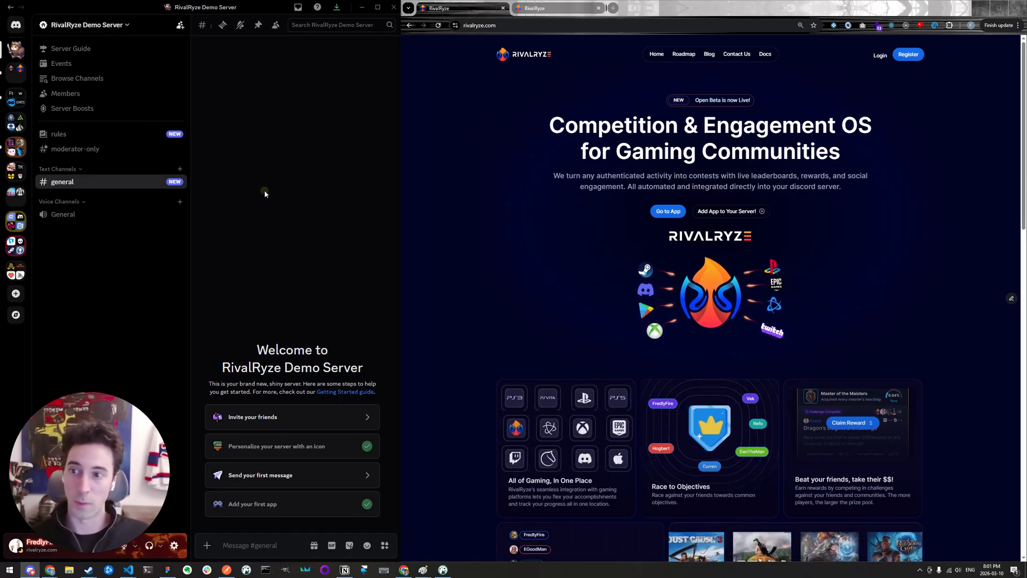
left_click(244, 189)
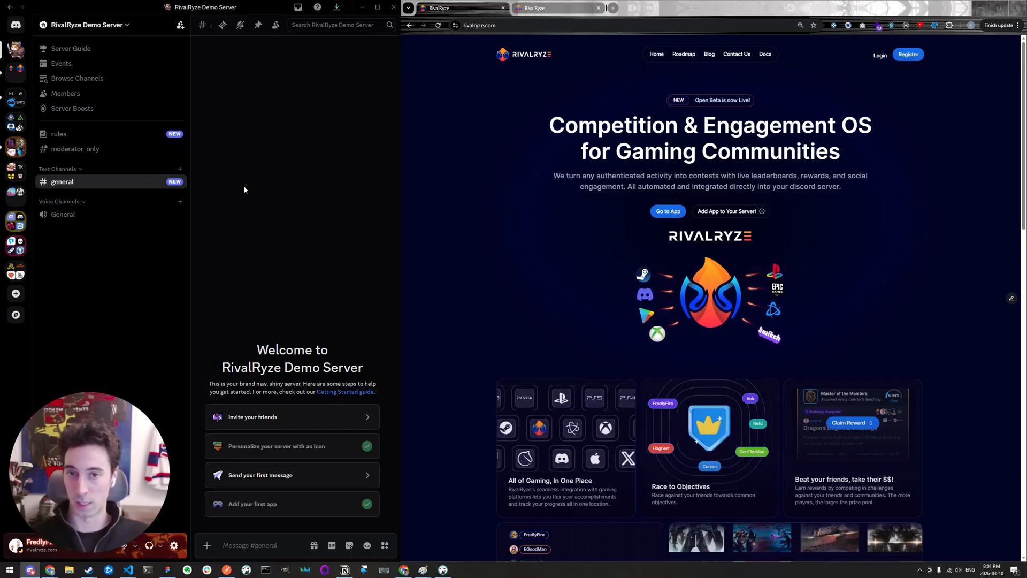
left_click(244, 189)
left_click(245, 190)
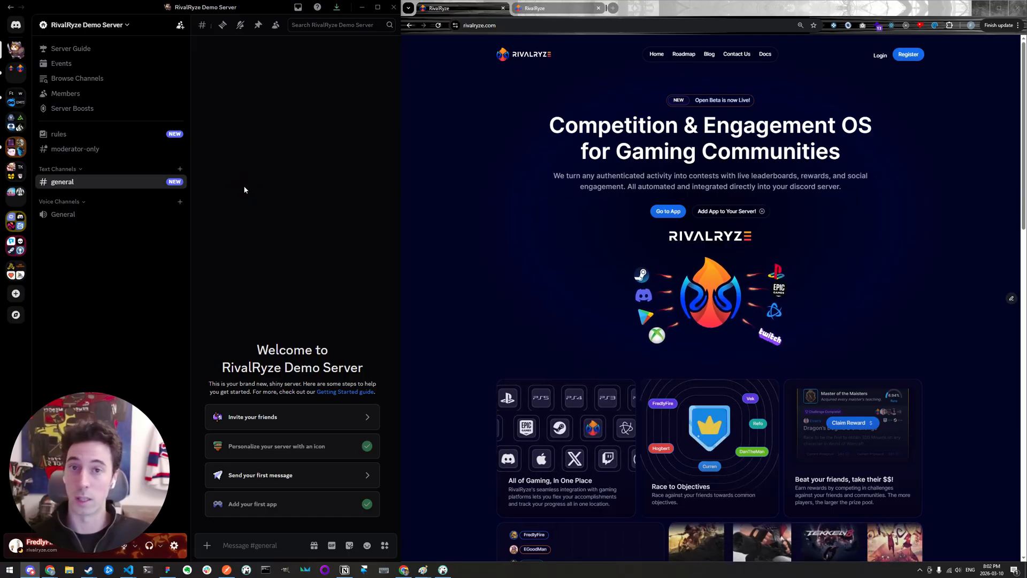
left_click(244, 189)
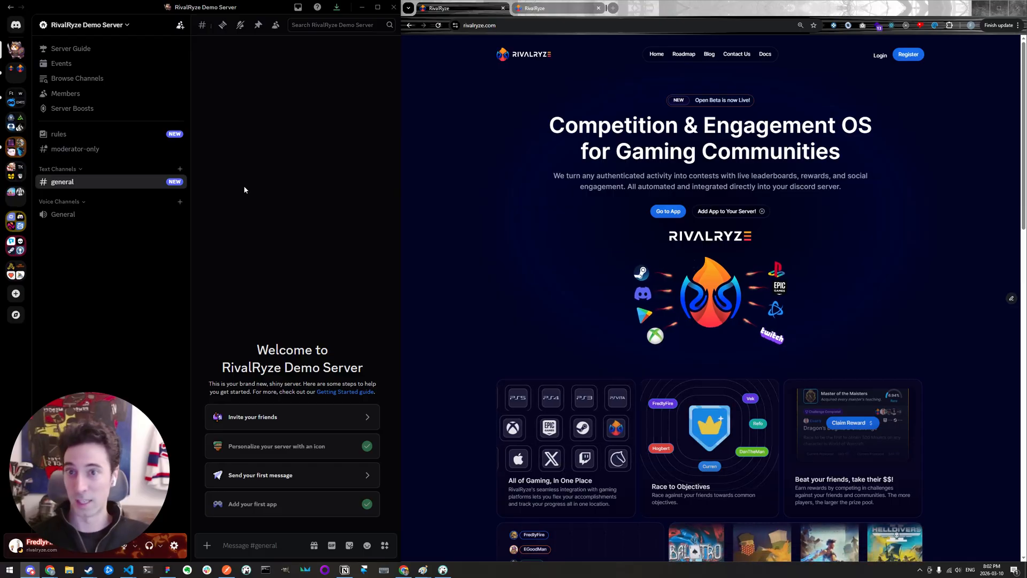
left_click(244, 190)
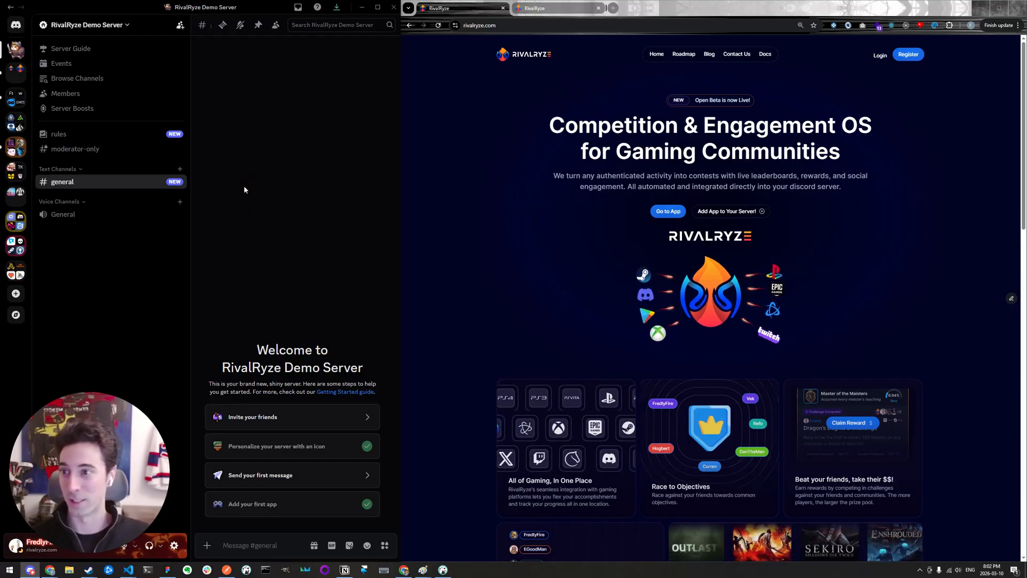
left_click(244, 190)
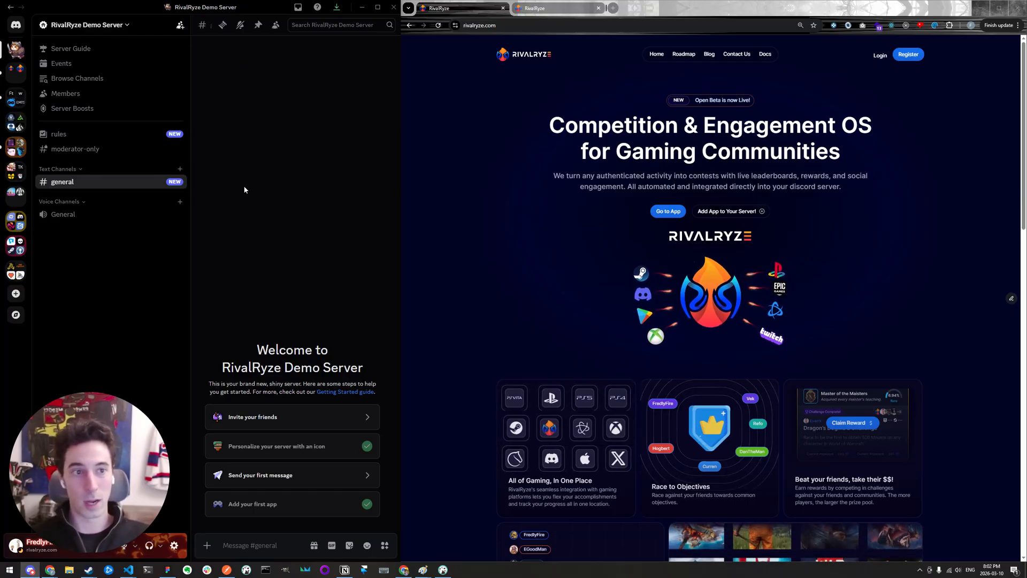
- Log in to the RivalRyze web app from its landing page and open the Guilds page
left_click(879, 56)
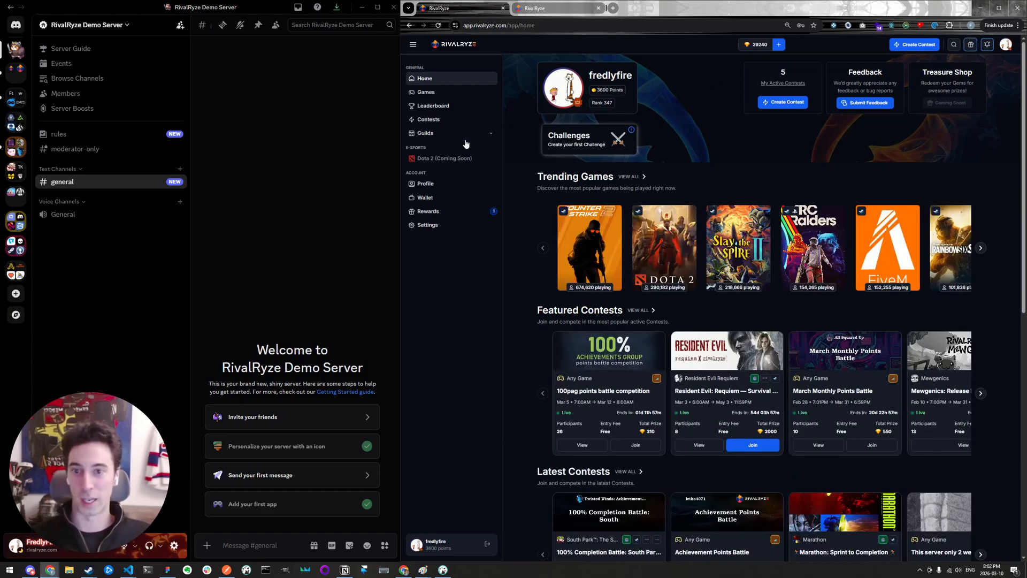
left_click(464, 134)
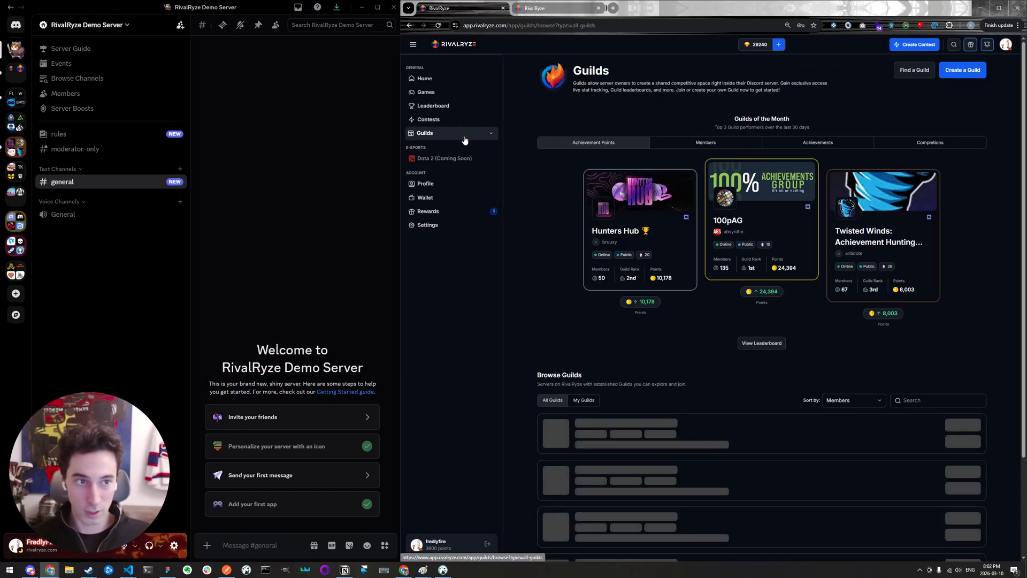
left_click_drag(528, 72, 895, 103)
left_click(907, 102)
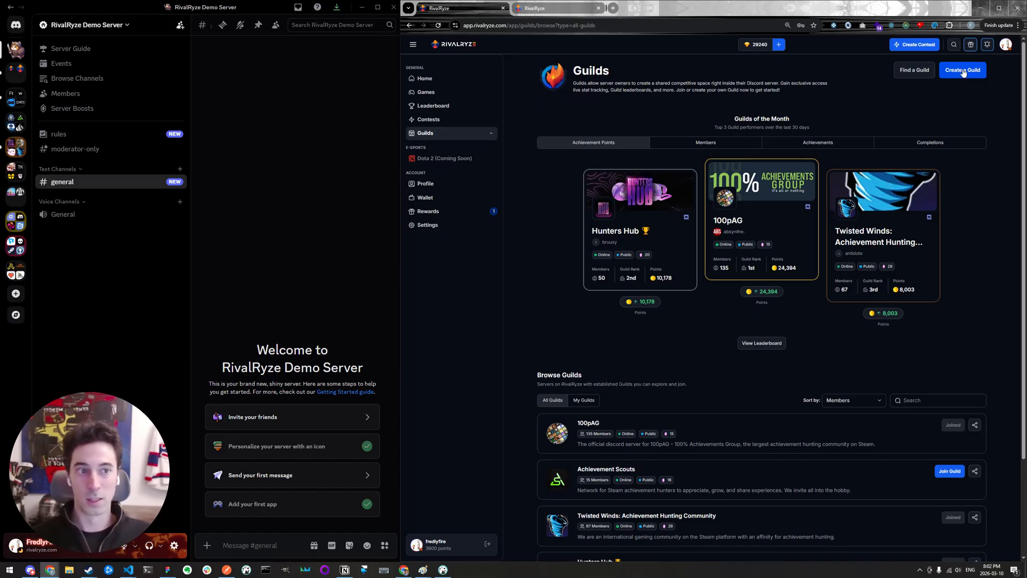
- Start creating a guild by adding the RivalRyze app to Discord, with RivalRyze Demo Server as the target server
left_click(964, 72)
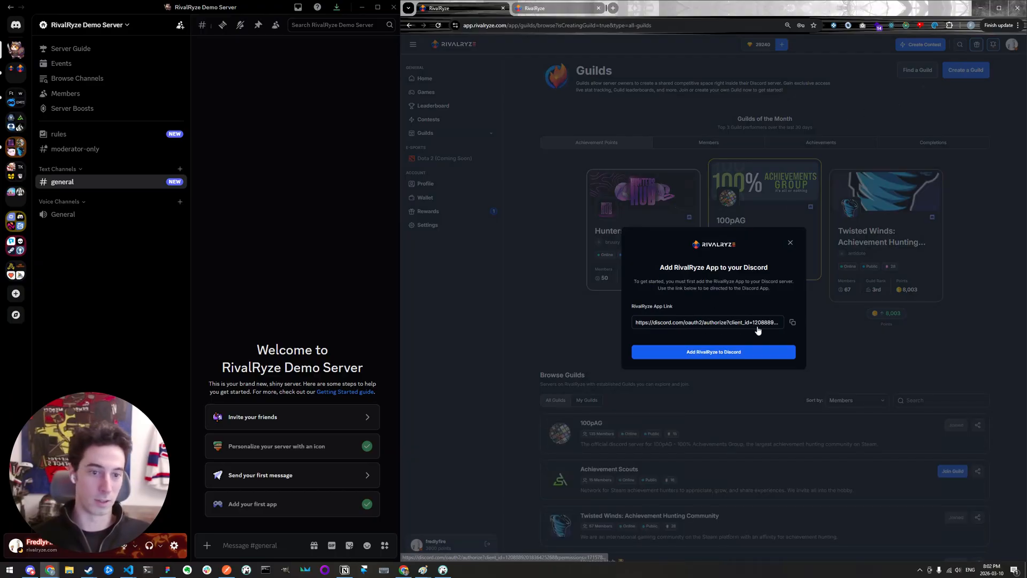
left_click(733, 355)
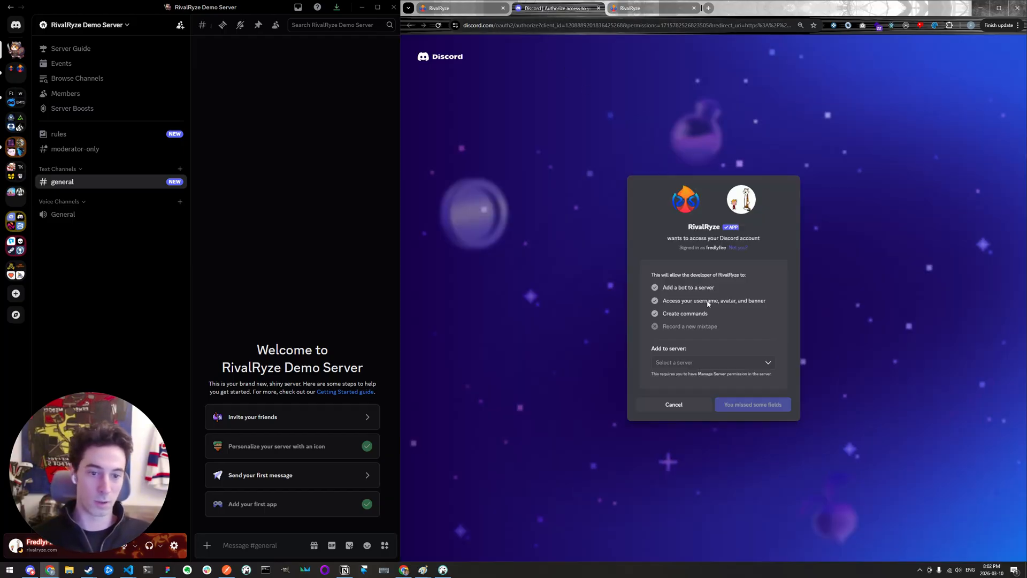
left_click(769, 364)
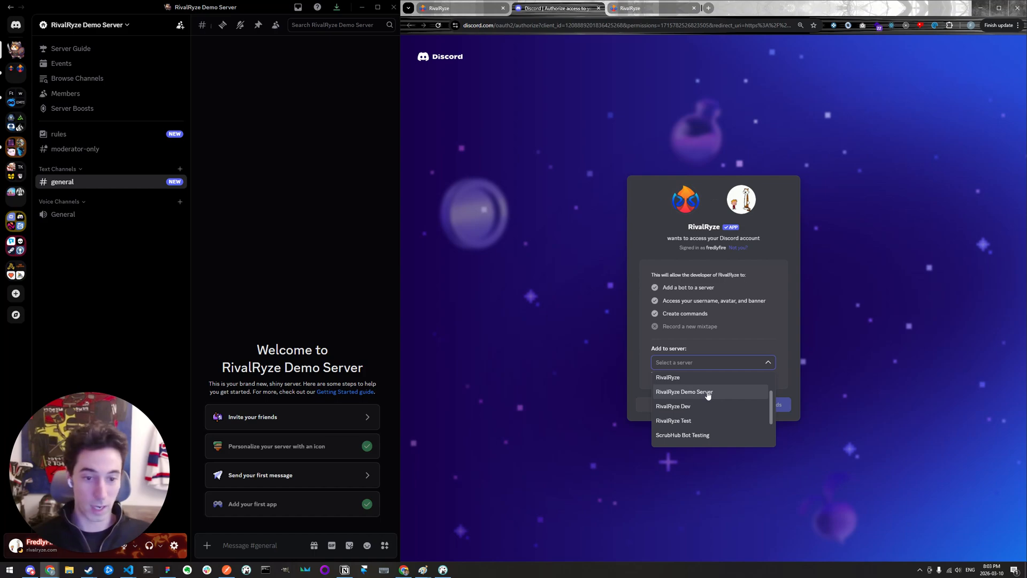
left_click(708, 394)
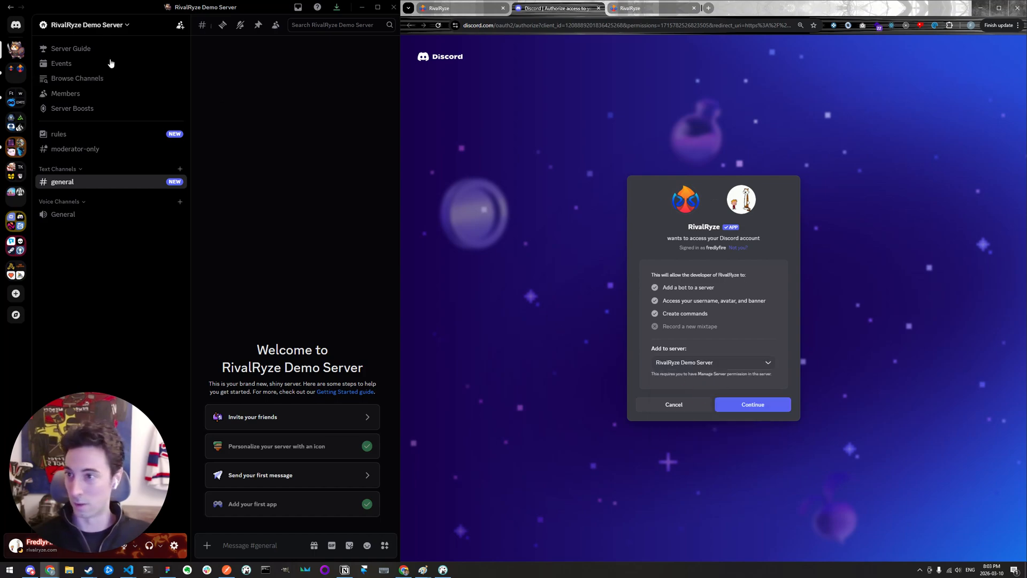
- Review and authorize all requested bot permissions for RivalRyze Demo Server, and start the guided guild setup
left_click(757, 408)
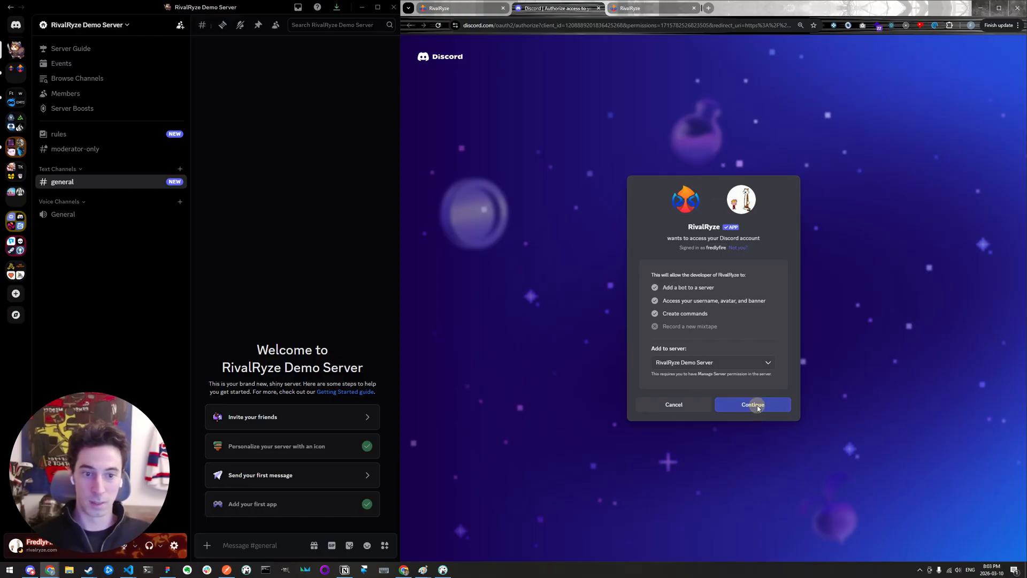
scroll(737, 268, "down", 6)
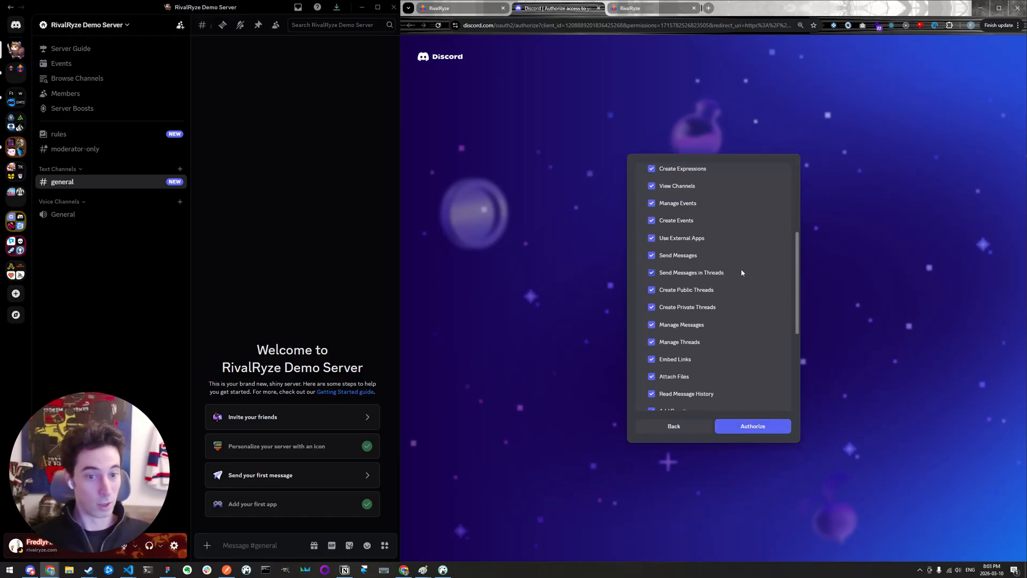
scroll(746, 275, "up", 6)
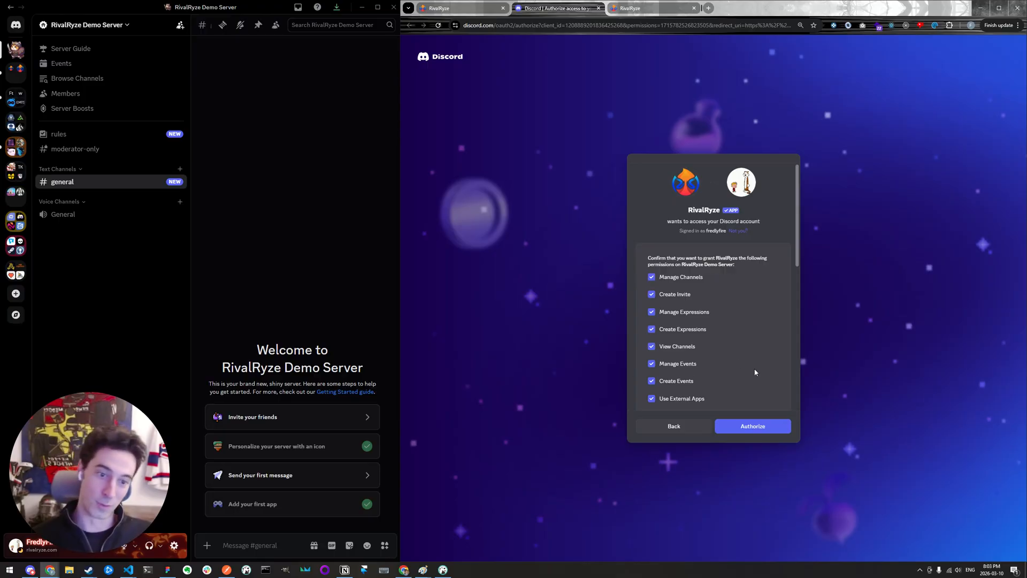
left_click(772, 431)
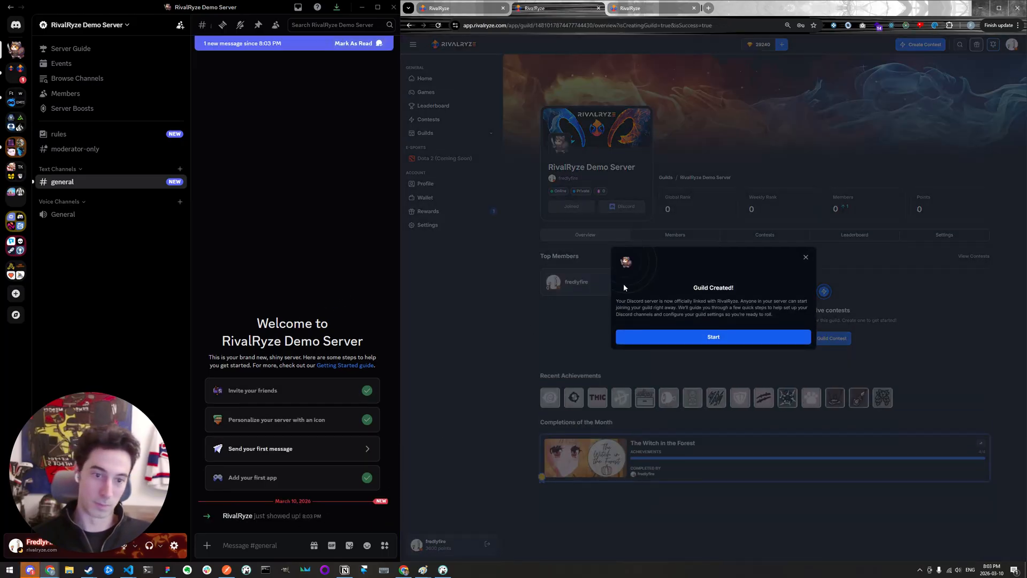
left_click(714, 337)
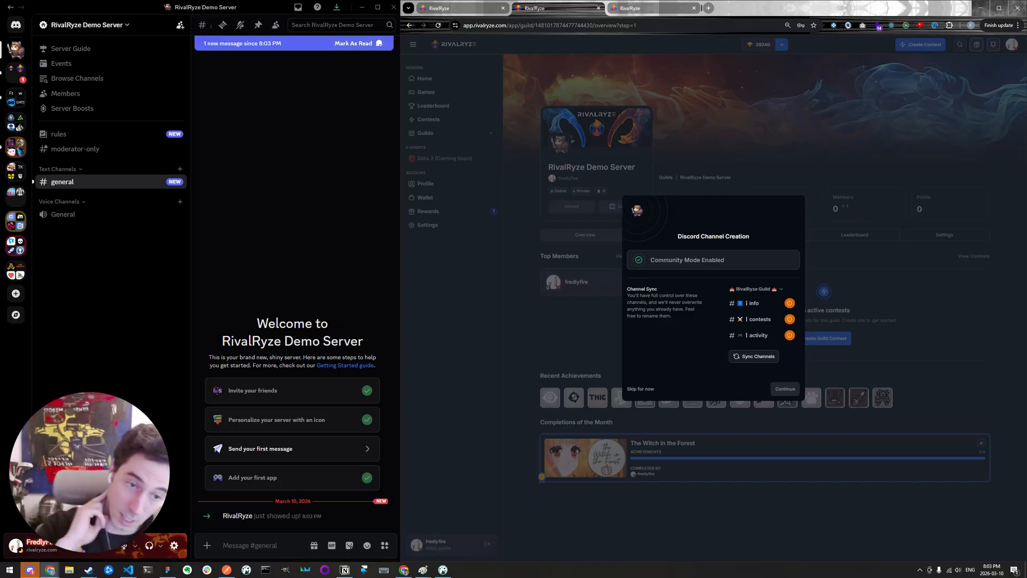
- Open the info channel of the 100pAG server from the RivalRyze Guilds folder in Discord
left_click(15, 146)
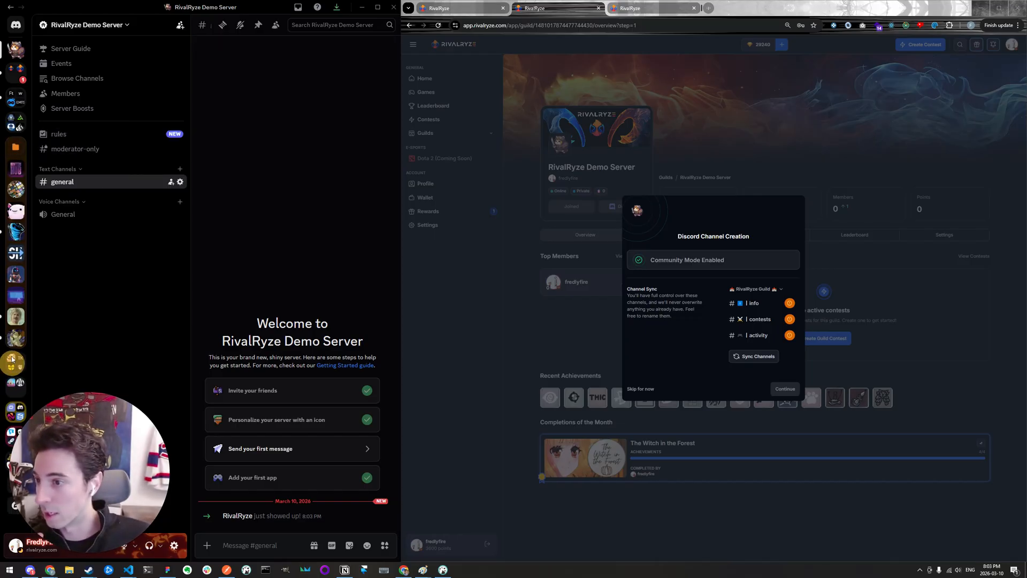
left_click(16, 189)
scroll(87, 194, "down", 3)
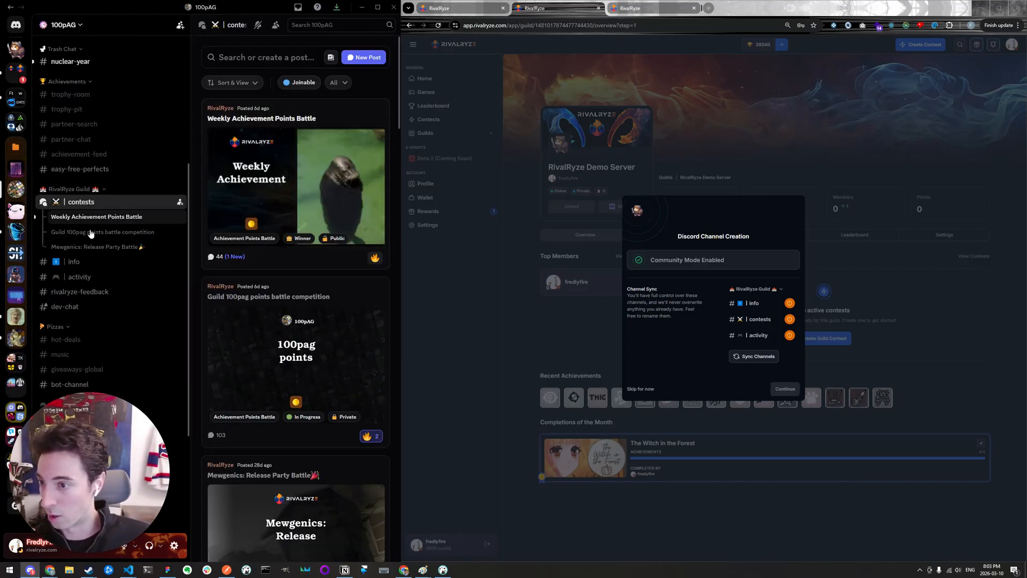
left_click(70, 262)
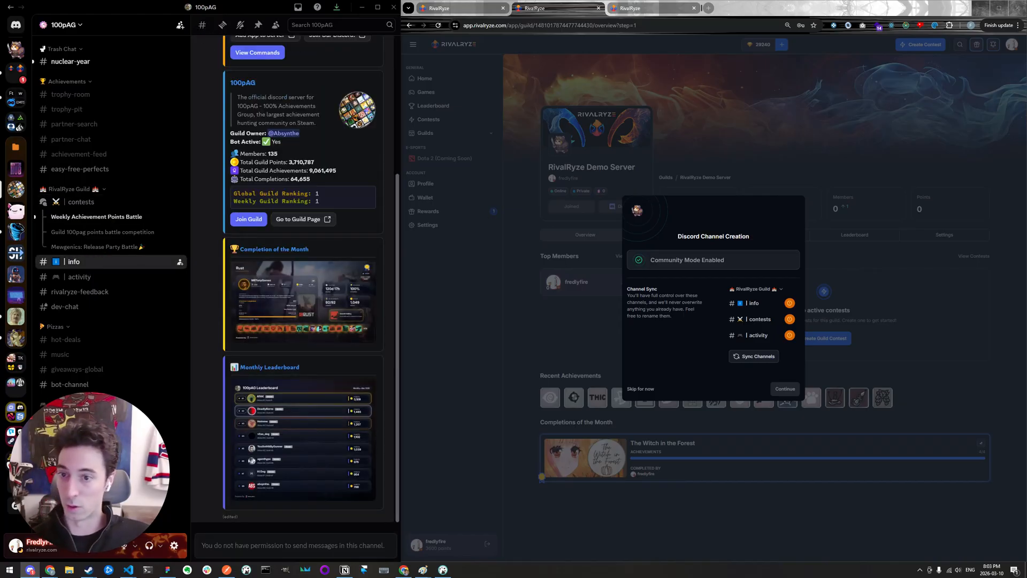
- Examine the info channel's RivalRyze welcome links and the 100pAG guild's member, points, achievement and ranking statistics
scroll(301, 183, "up", 5)
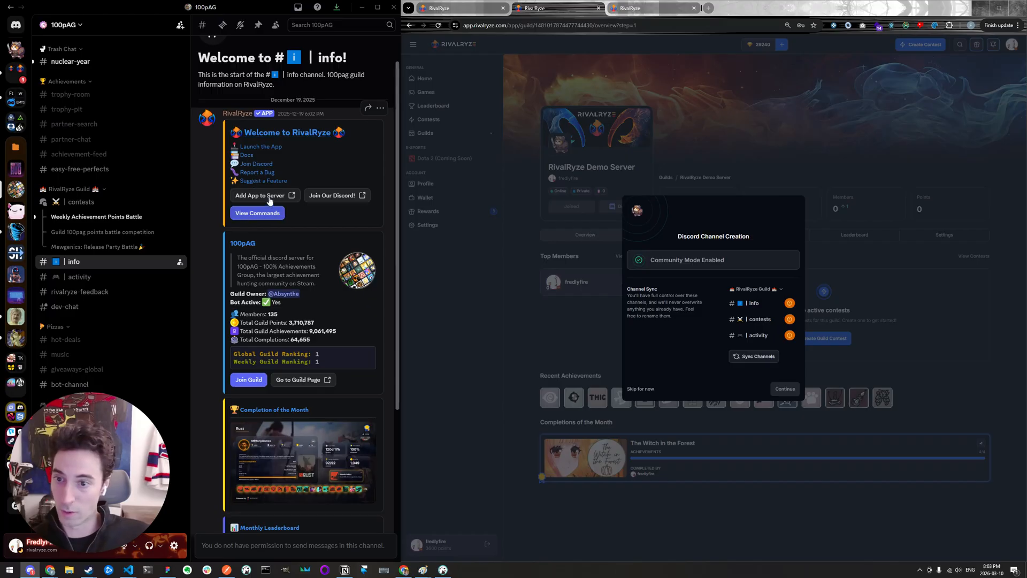
scroll(279, 209, "down", 2)
left_click(229, 165)
left_click_drag(229, 165, 334, 262)
left_click(322, 263)
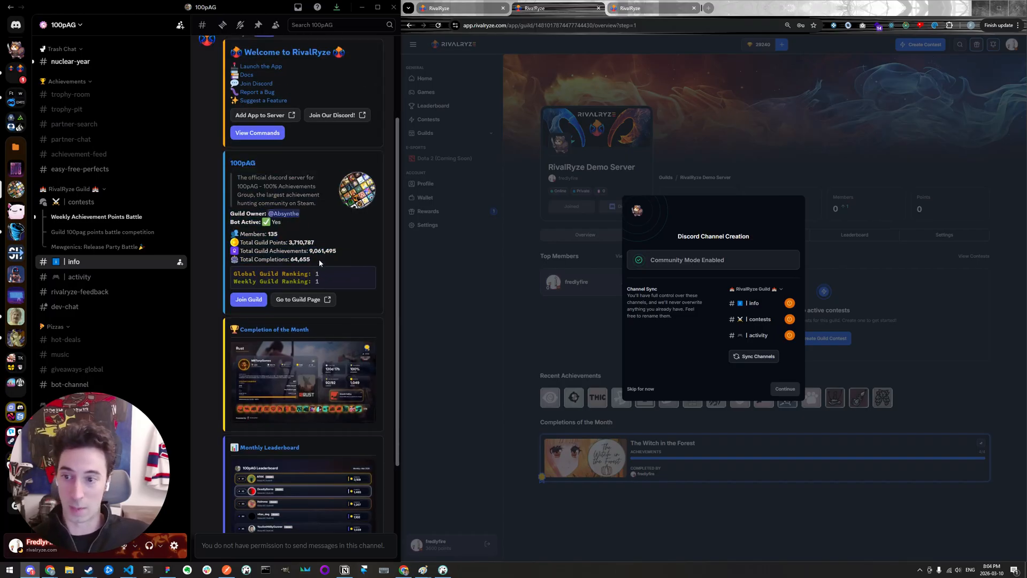
left_click_drag(320, 261, 277, 233)
left_click(285, 245)
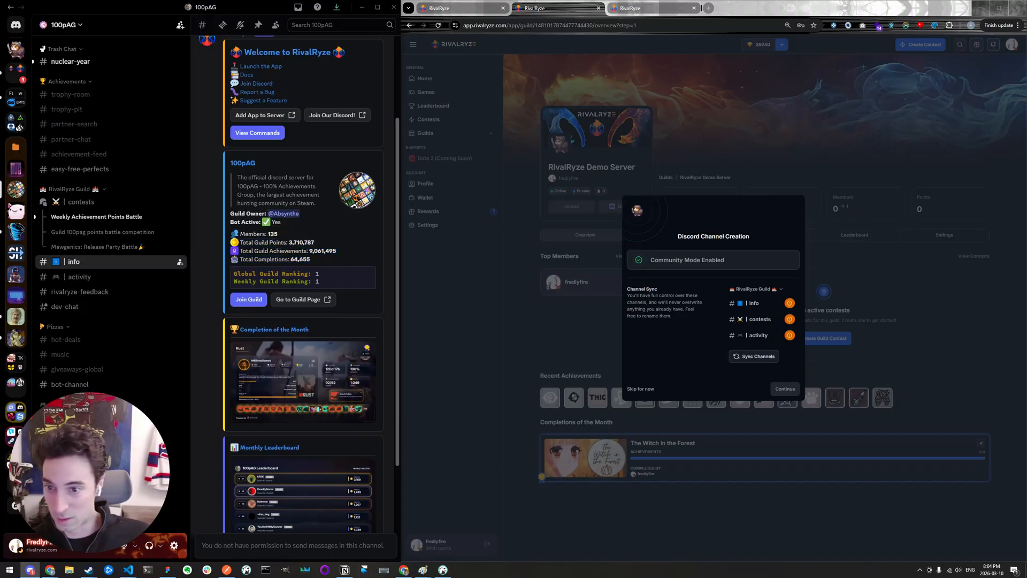
left_click(317, 278)
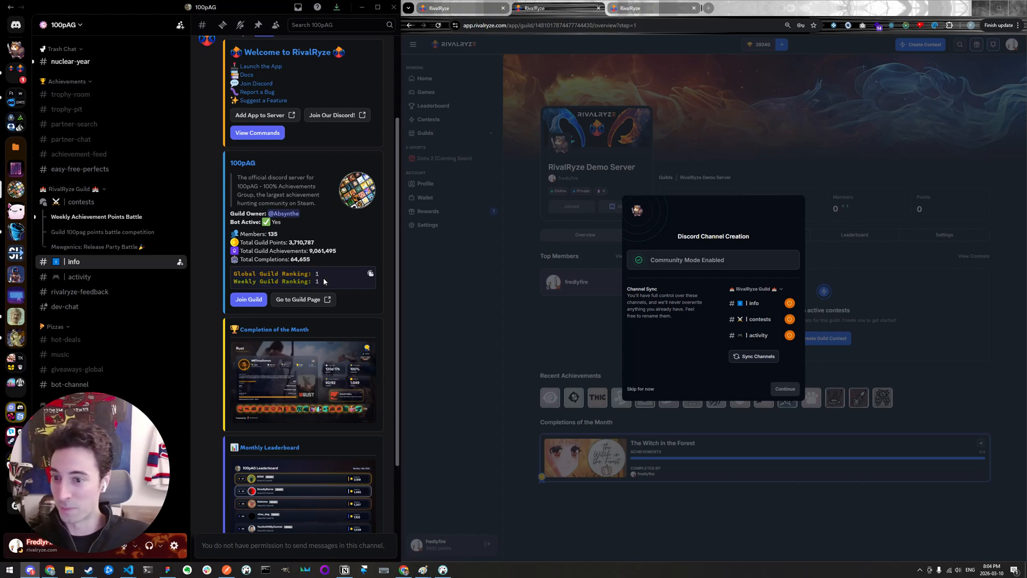
scroll(322, 274, "down", 3)
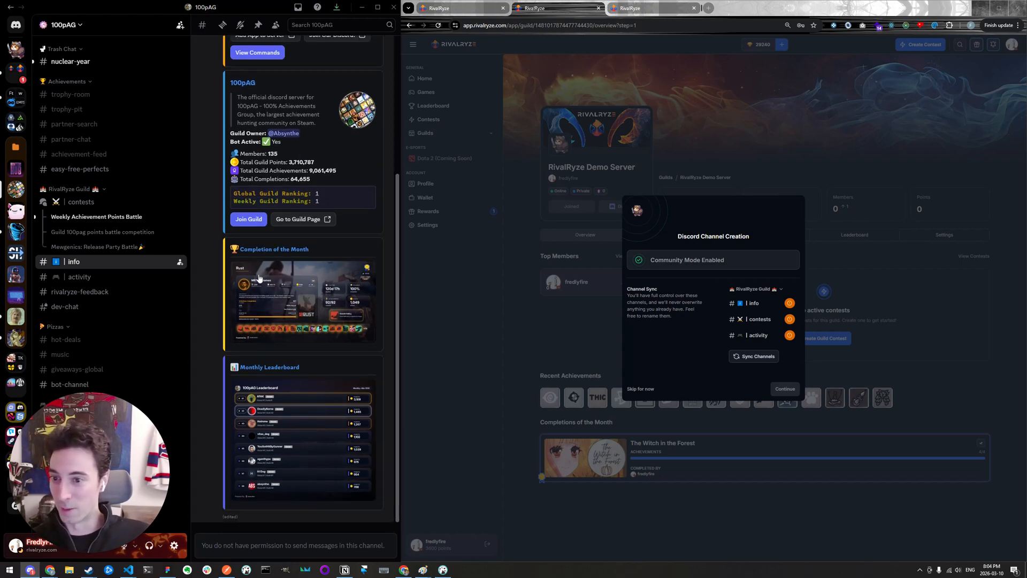
- View the Completion of the Month and Monthly Leaderboard images enlarged, closing each one after viewing
left_click(330, 312)
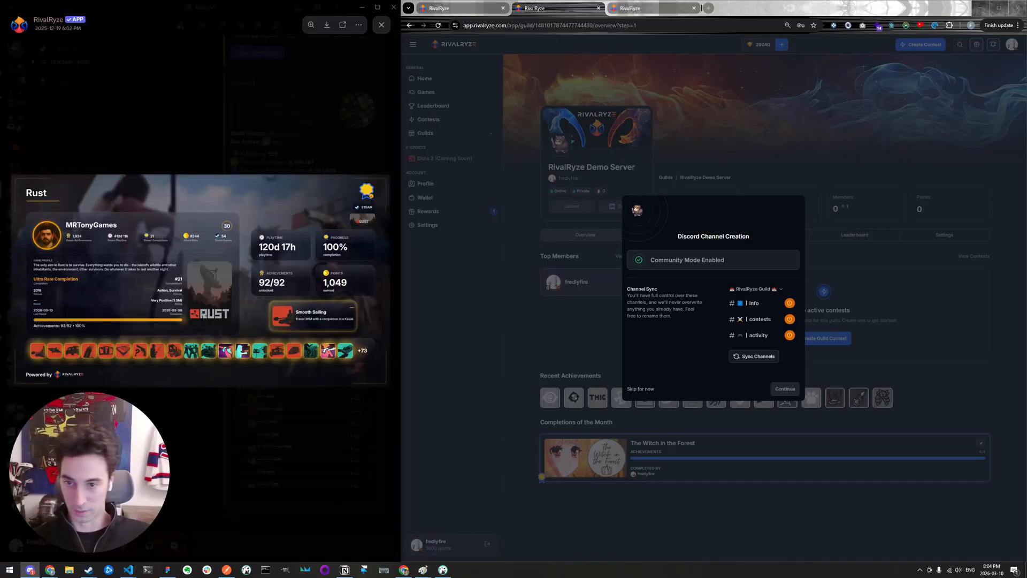
left_click(260, 153)
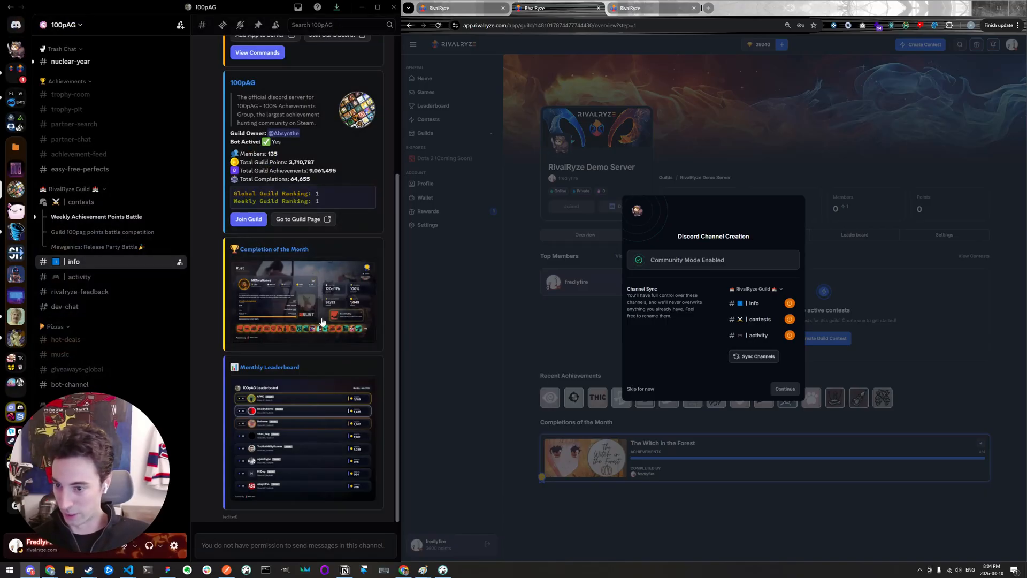
left_click(306, 439)
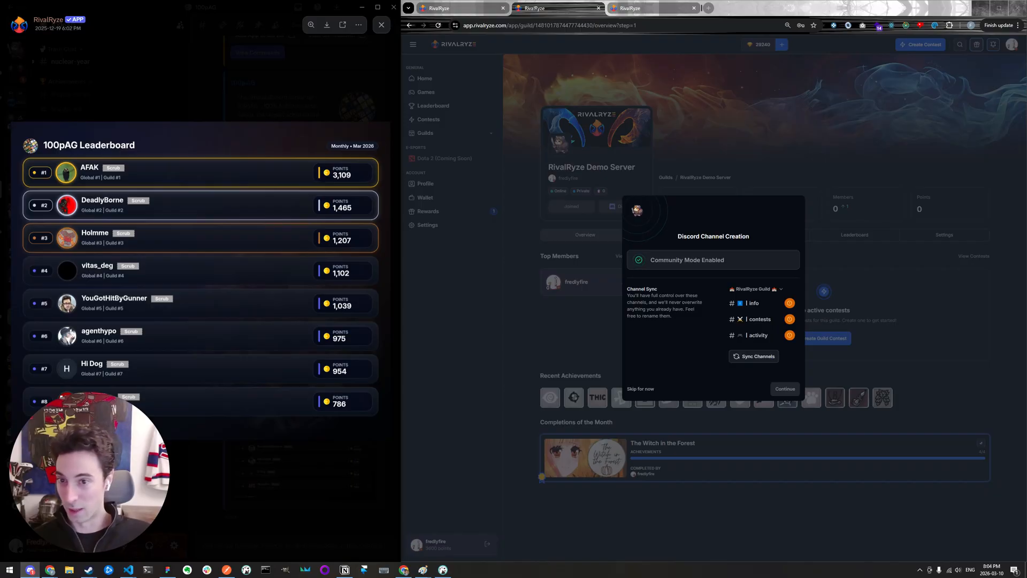
left_click(331, 105)
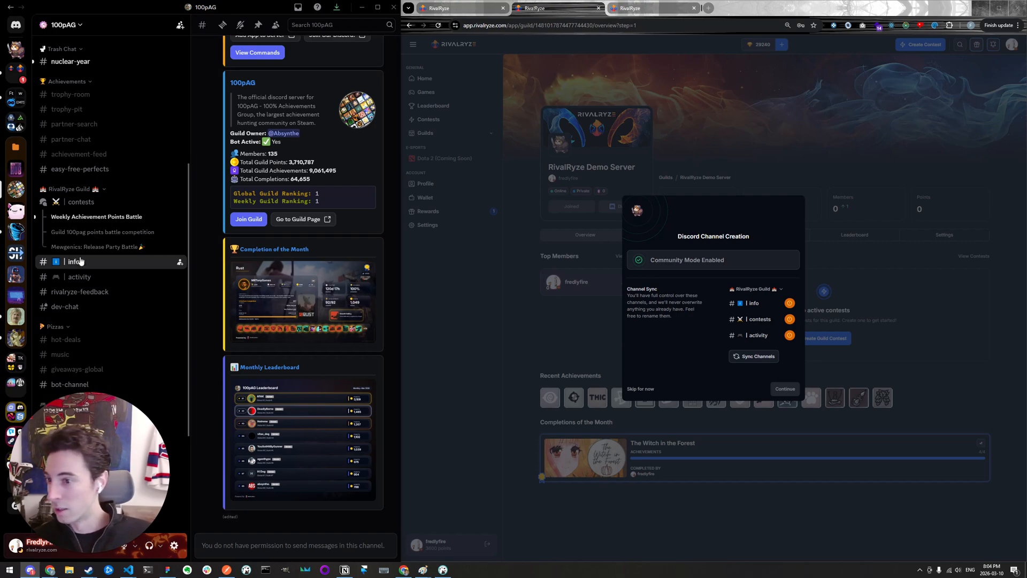
- Open the 100pAG server's activity channel and look through its game completion posts
left_click(80, 277)
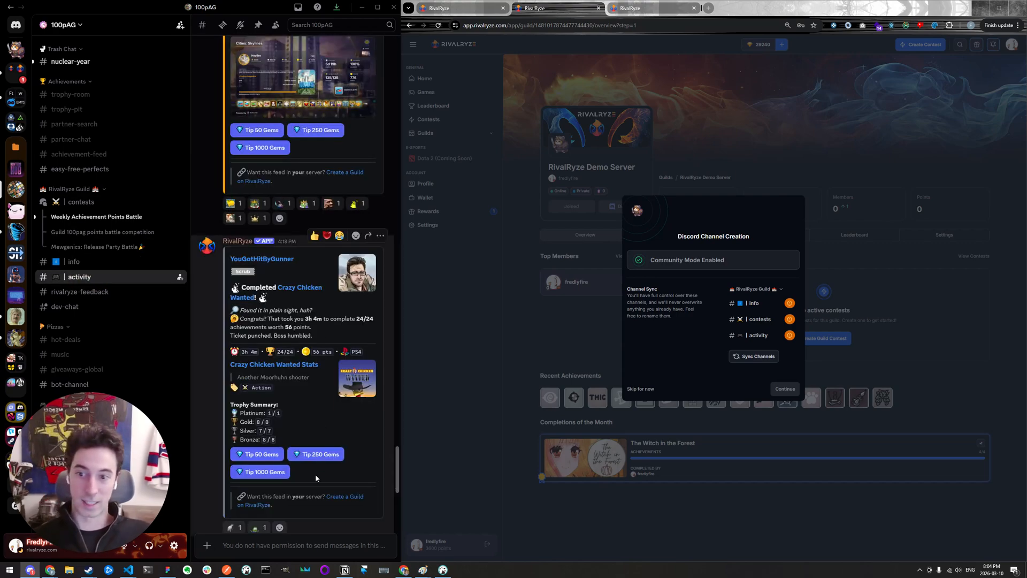
scroll(319, 466, "down", 5)
scroll(314, 428, "up", 10)
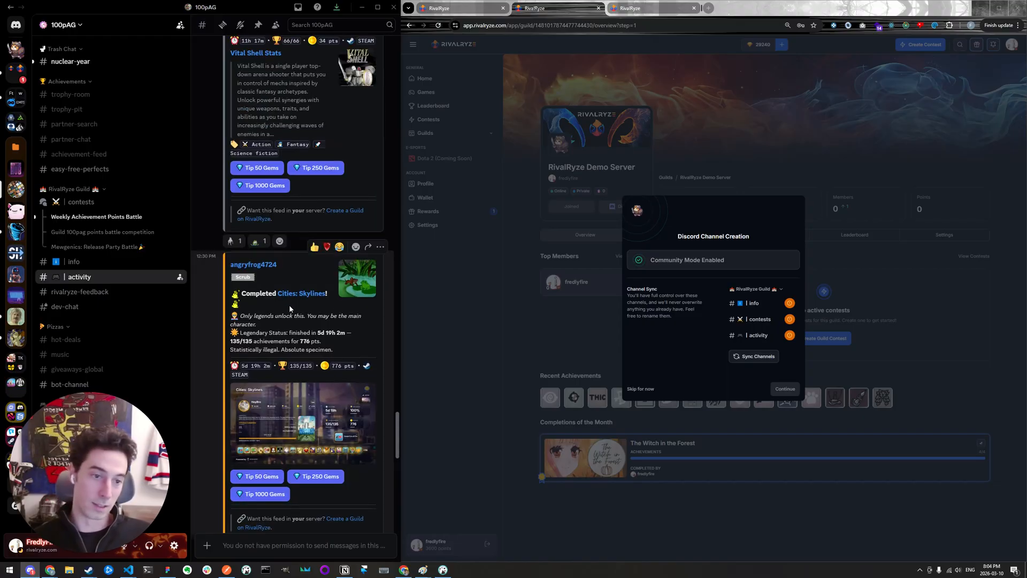
scroll(289, 303, "up", 4)
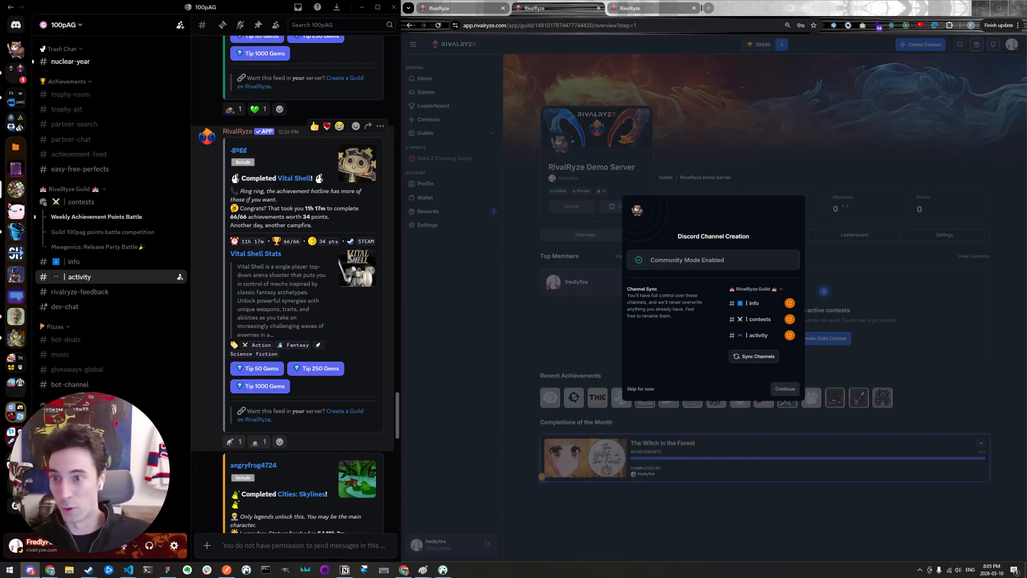
- Look through the remaining activity posts of the 100pAG server and open its contests channel
scroll(293, 219, "down", 2)
scroll(293, 219, "down", 3)
left_click(77, 202)
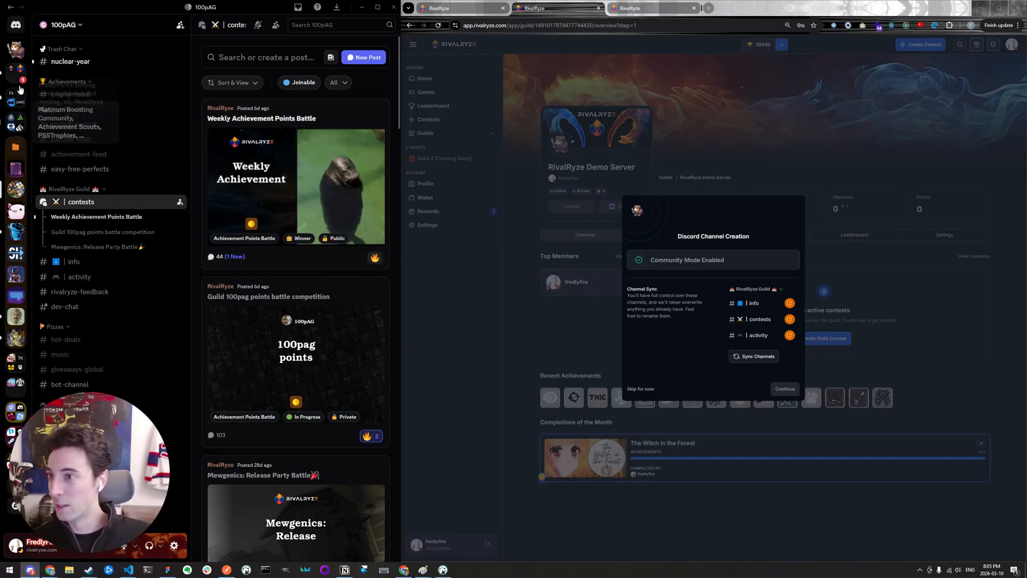
- Return to the RivalRyze Demo Server in Discord and sync the guild's info, contests and activity channels to it
left_click(17, 52)
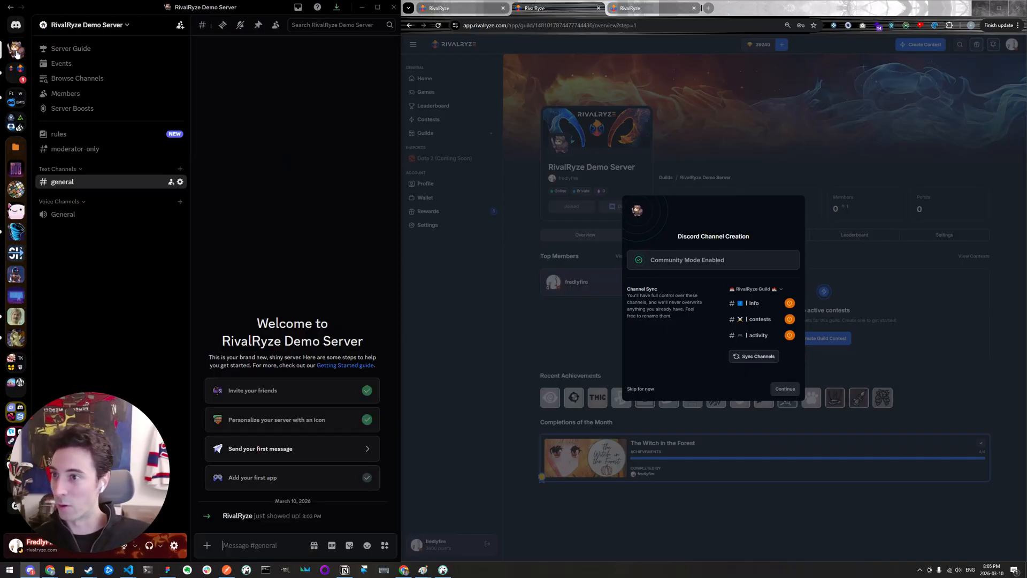
left_click_drag(683, 260, 713, 259)
left_click(716, 259)
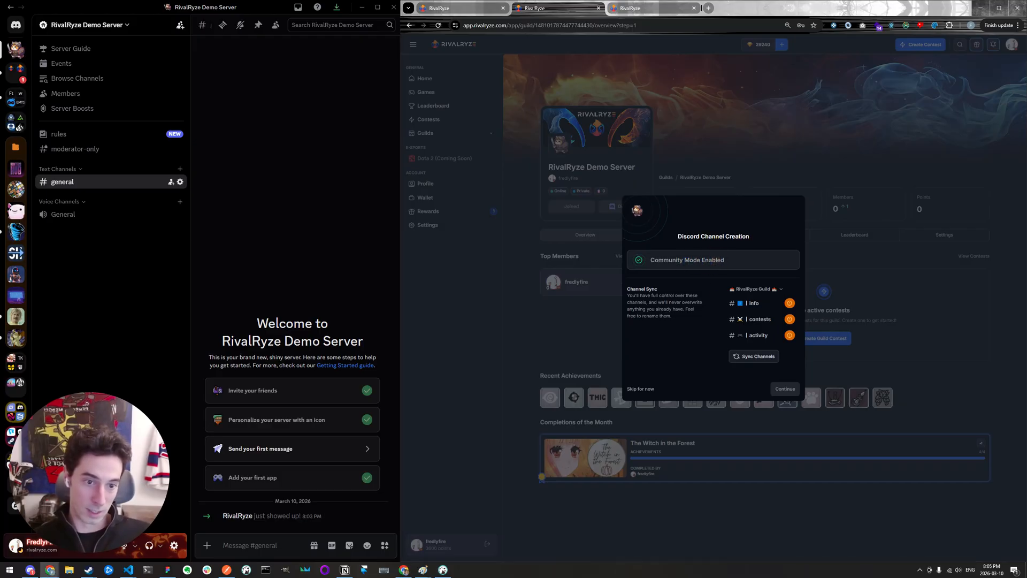
left_click(755, 356)
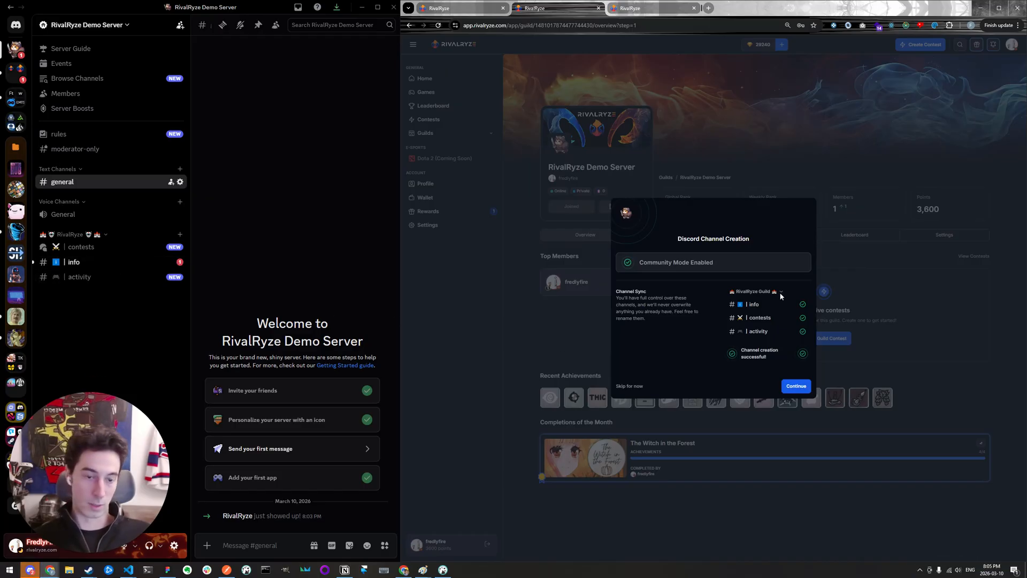
- View the demo server's new contests and info channels and move the RivalRyze category above Text Channels
left_click(115, 261)
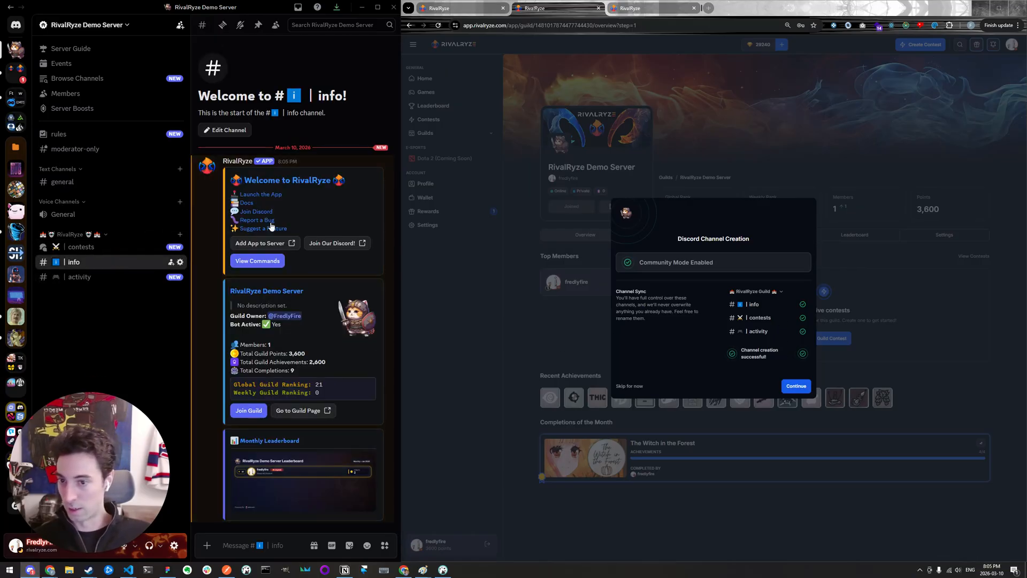
left_click(91, 246)
left_click(92, 262)
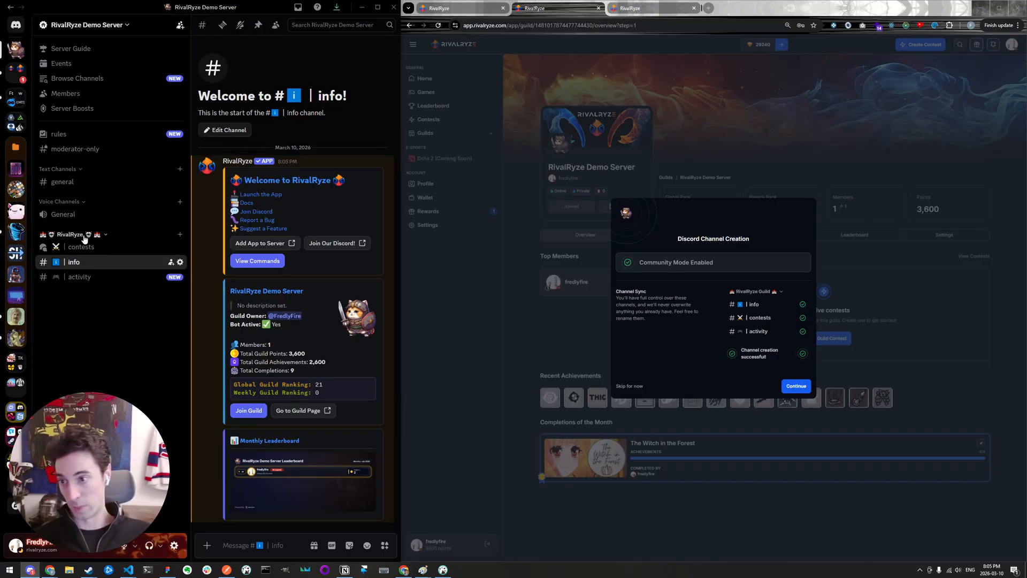
left_click_drag(84, 239, 80, 167)
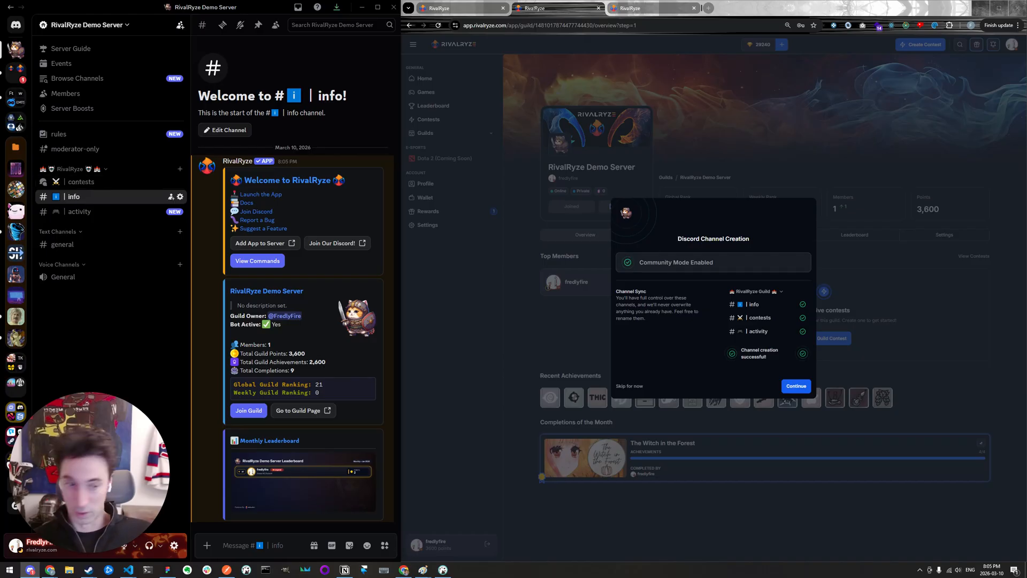
- Continue past the channel creation step and finish the guild setup to reach the guild's overview page
left_click(796, 386)
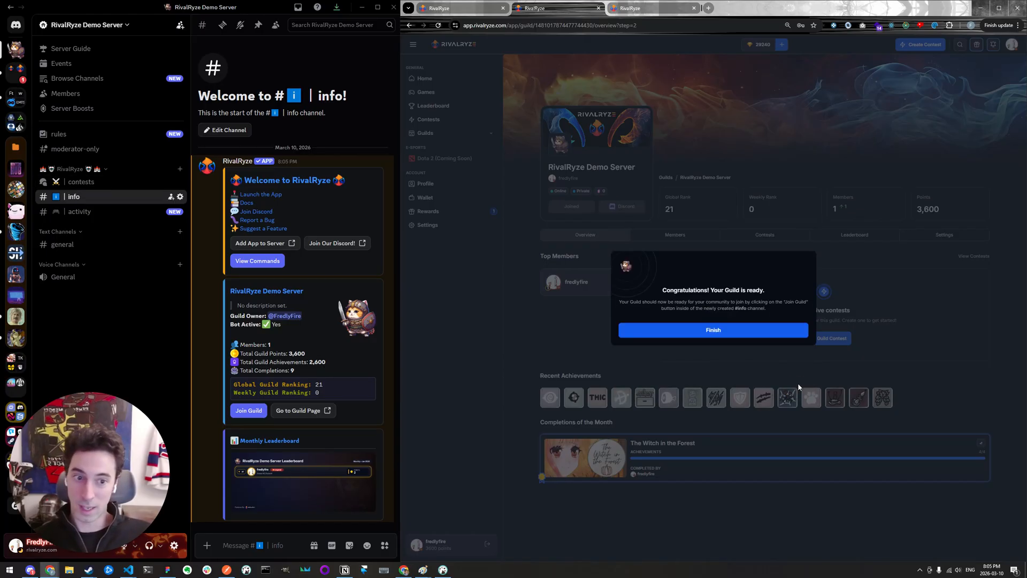
left_click(699, 331)
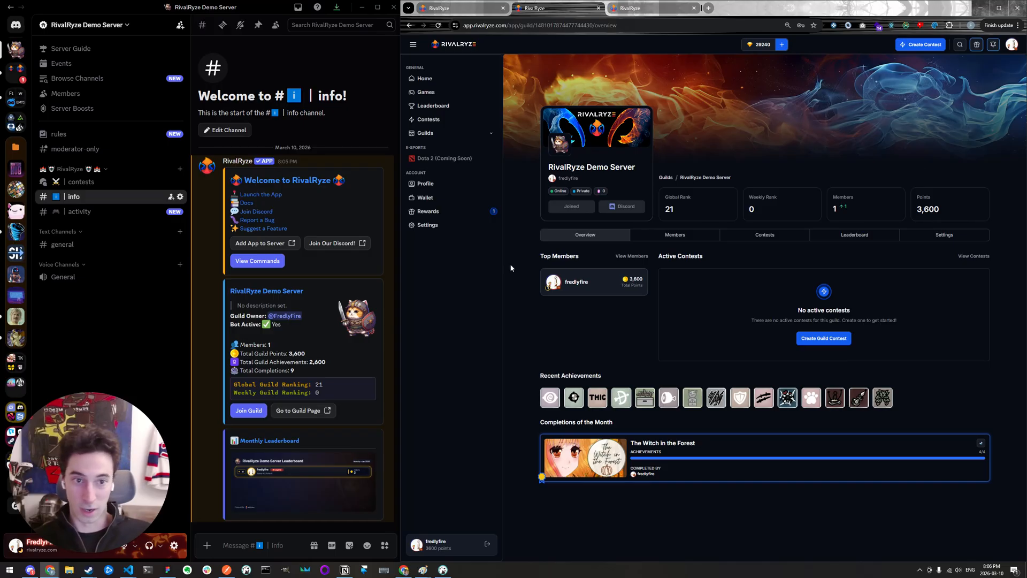
left_click_drag(523, 172, 569, 342)
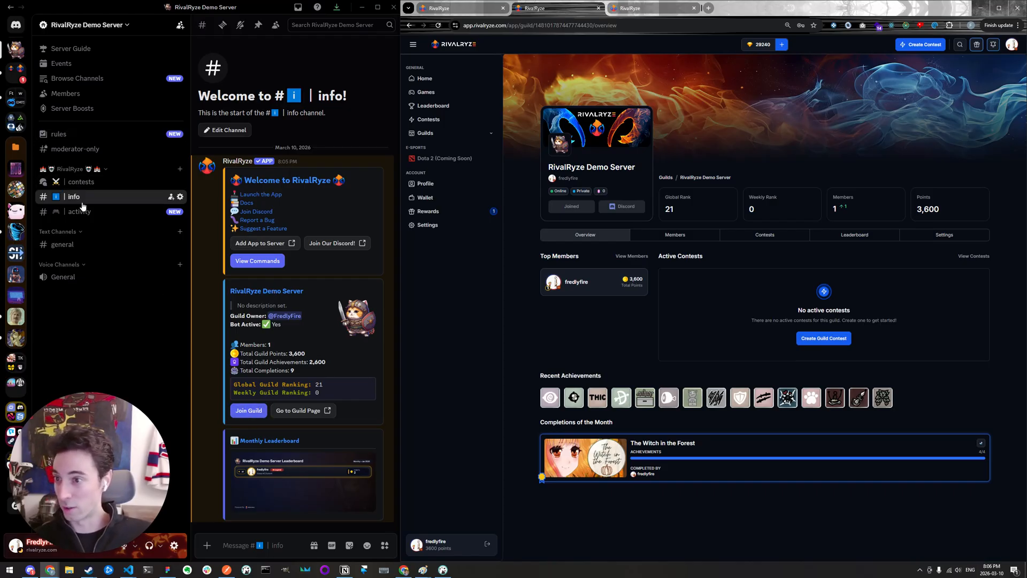
- Run the /guild command for RivalRyze Demo Server in the demo server's general channel
left_click(67, 244)
type("/guild")
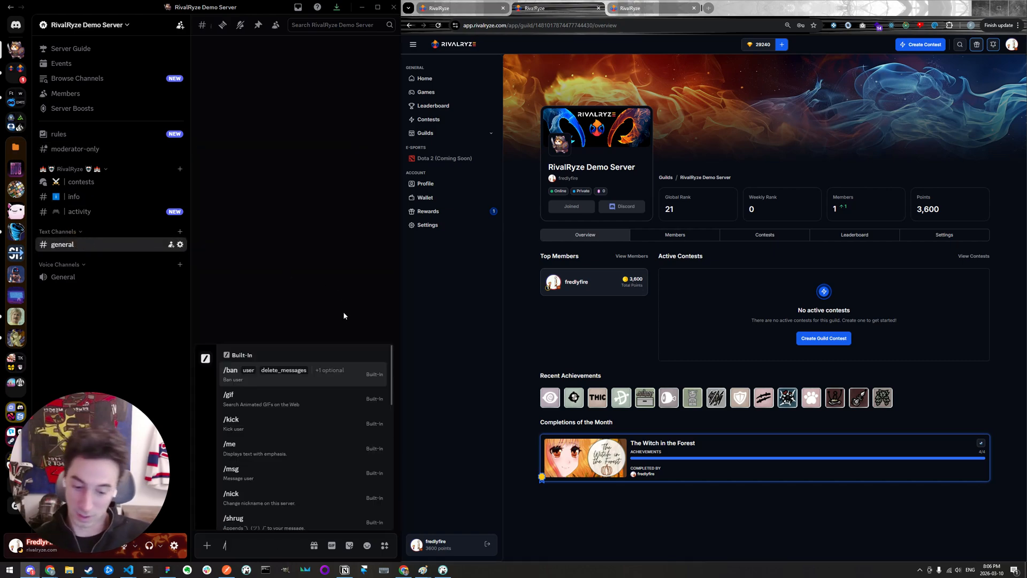
key("Tab")
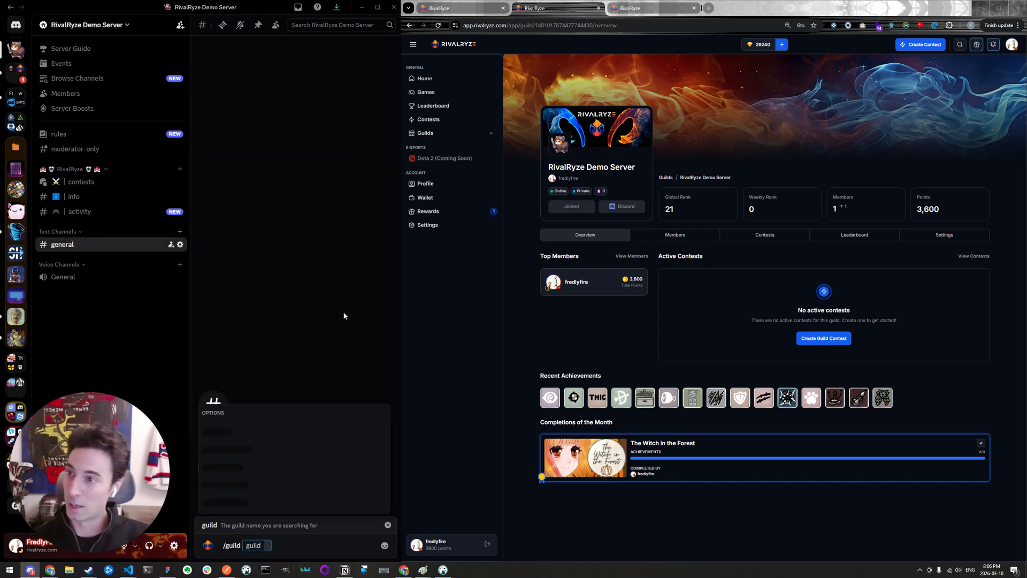
type("Ri")
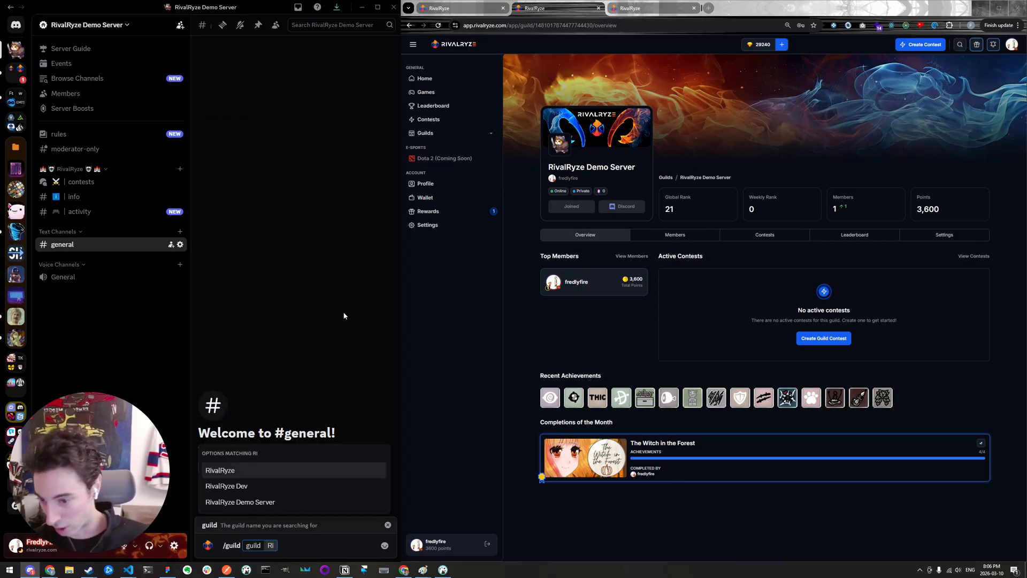
left_click(292, 501)
key("Return")
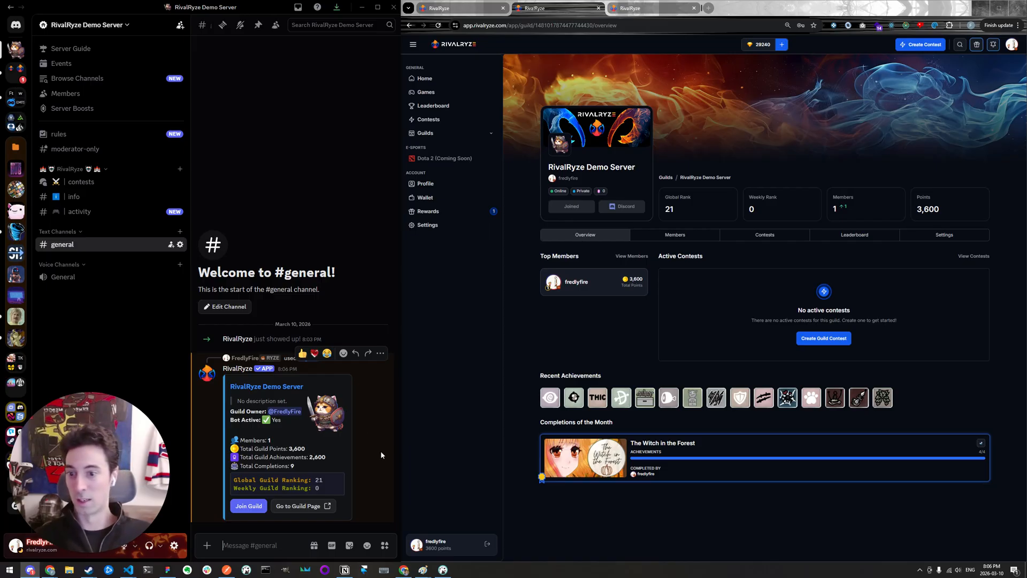
- Run RivalRyze's /me command in the general channel and widen the Discord window to fit the profile post
type("/")
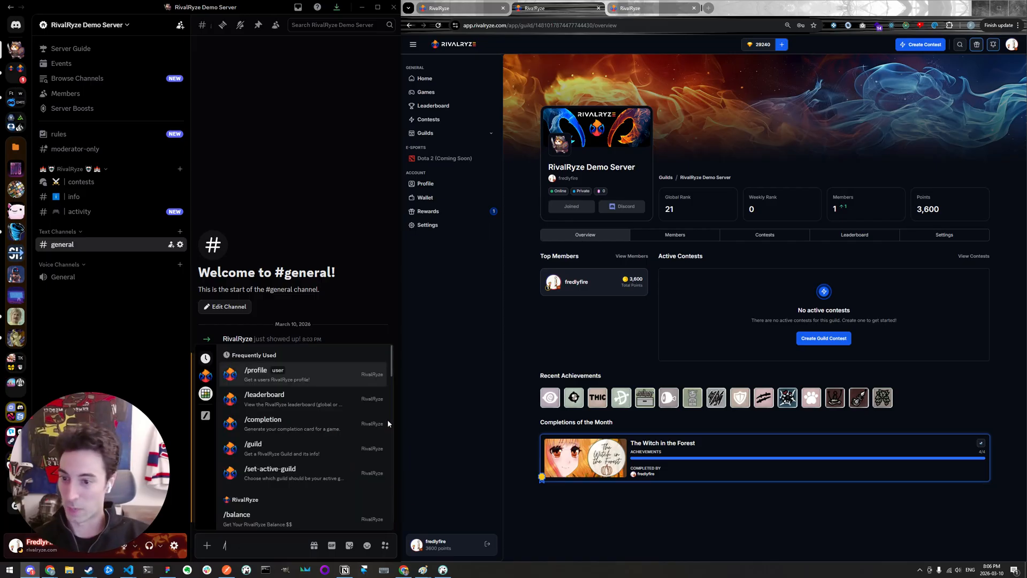
type("me")
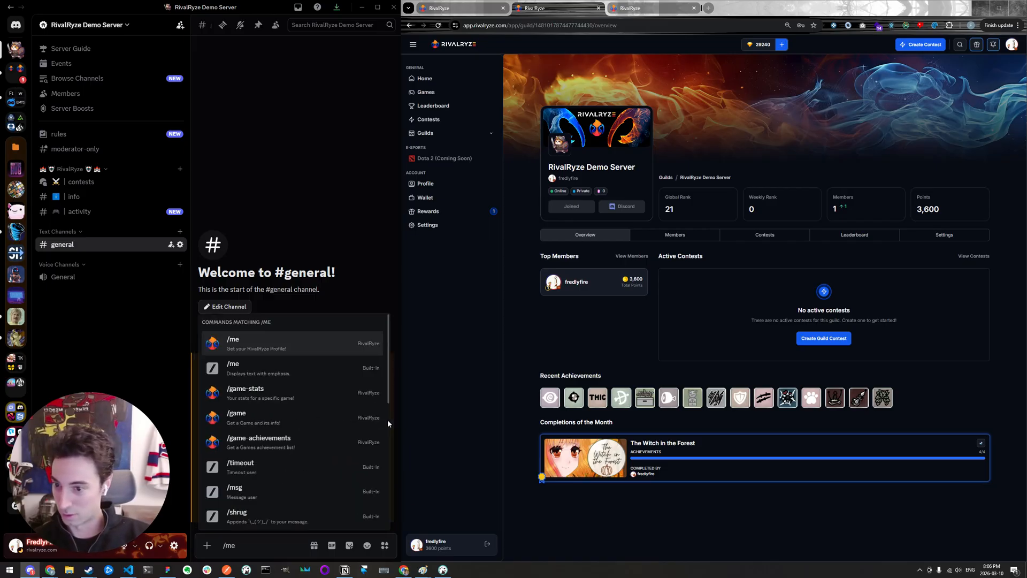
key("Tab")
key("Return")
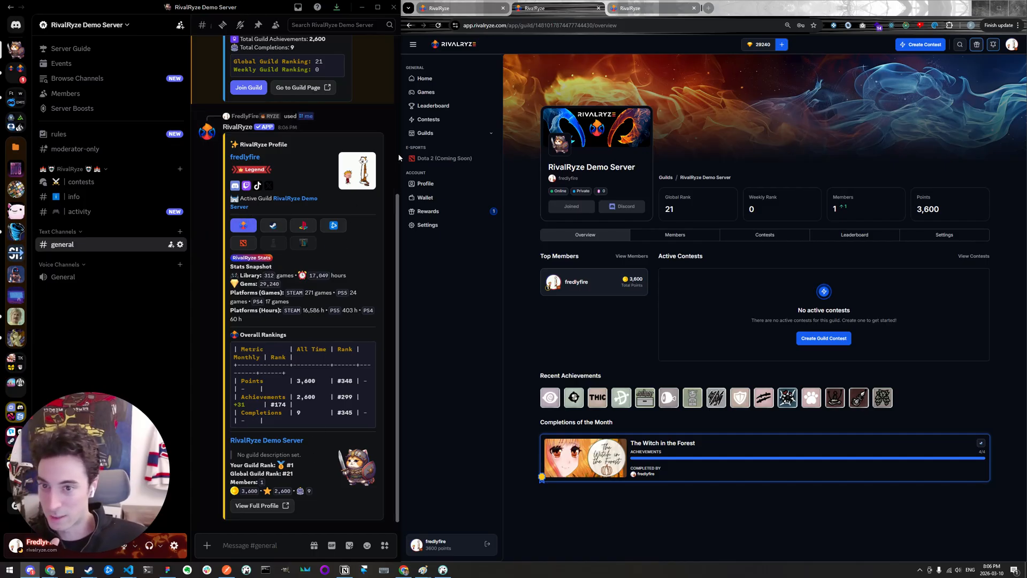
left_click_drag(400, 138, 440, 138)
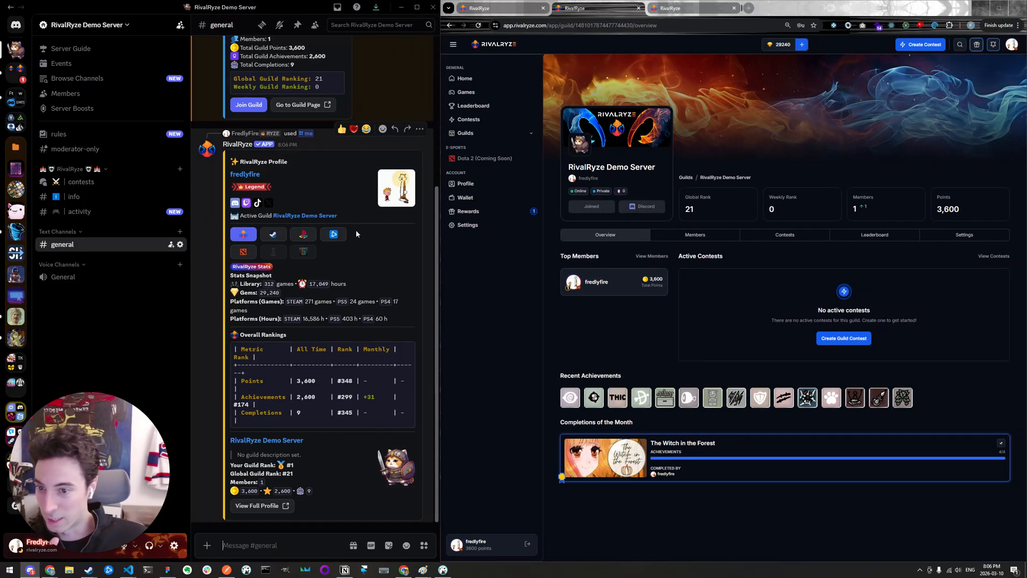
- View the Steam, PlayStation and Dota 2 stats in the profile post, and return to the RivalRyze stats
left_click(277, 236)
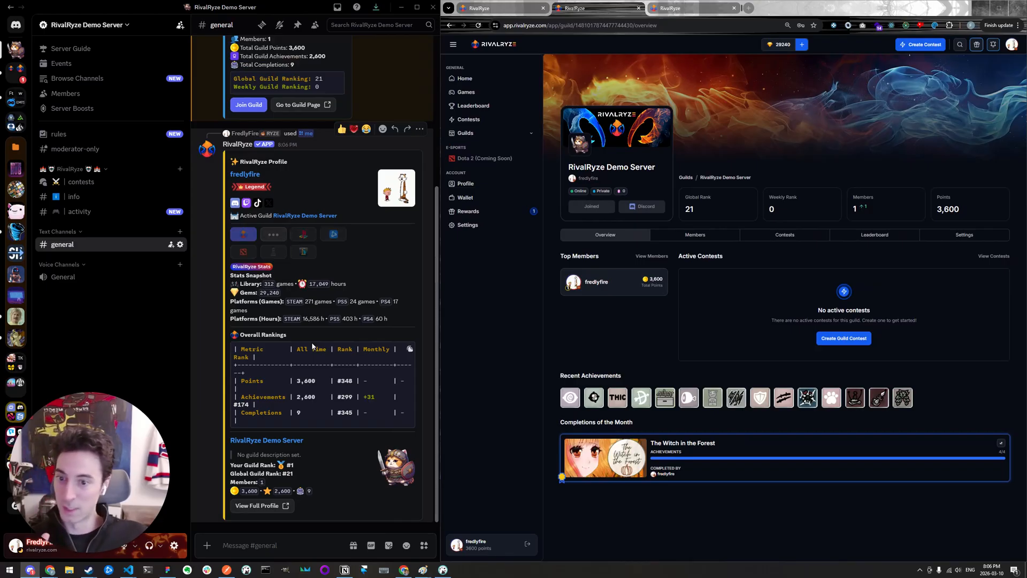
left_click(303, 214)
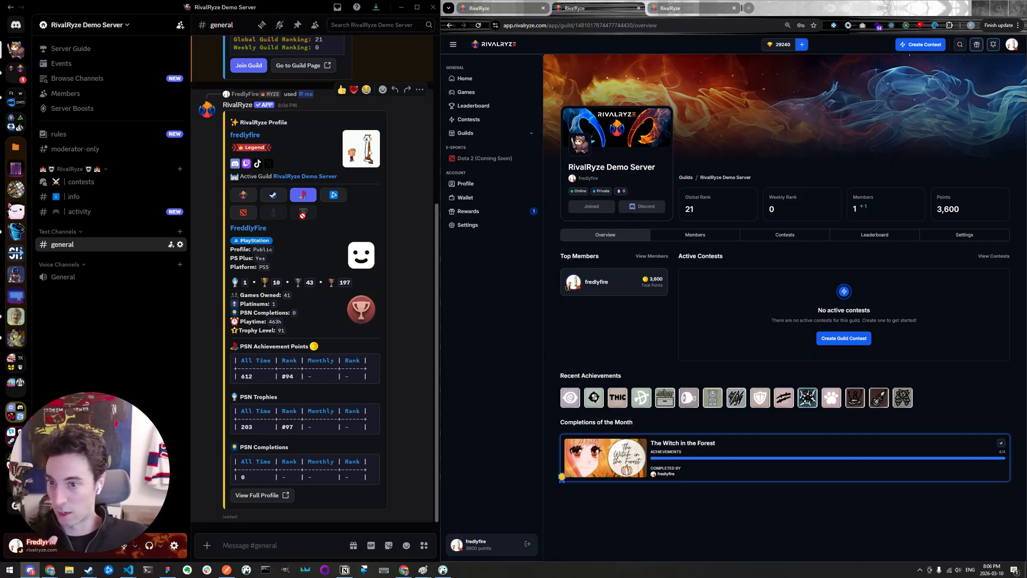
left_click(243, 213)
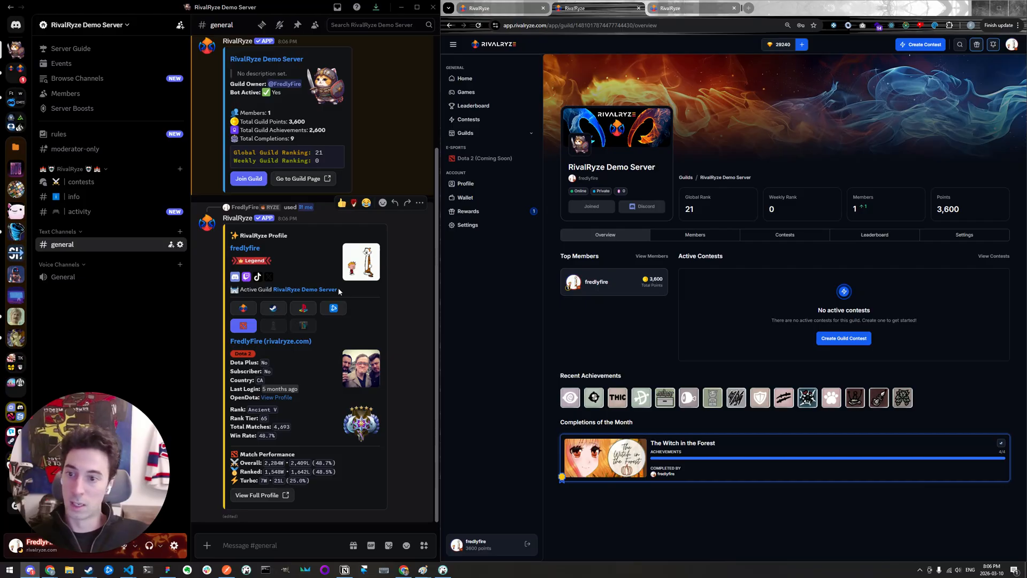
left_click(245, 306)
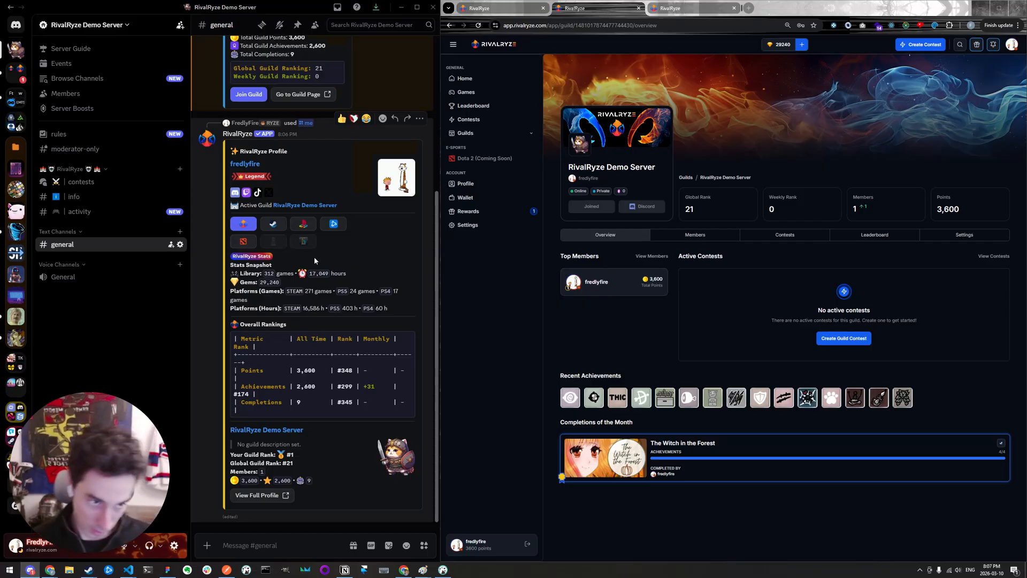
- Open the guild's profile settings on the RivalRyze site and review the social link fields, from website to Kick
left_click(906, 250)
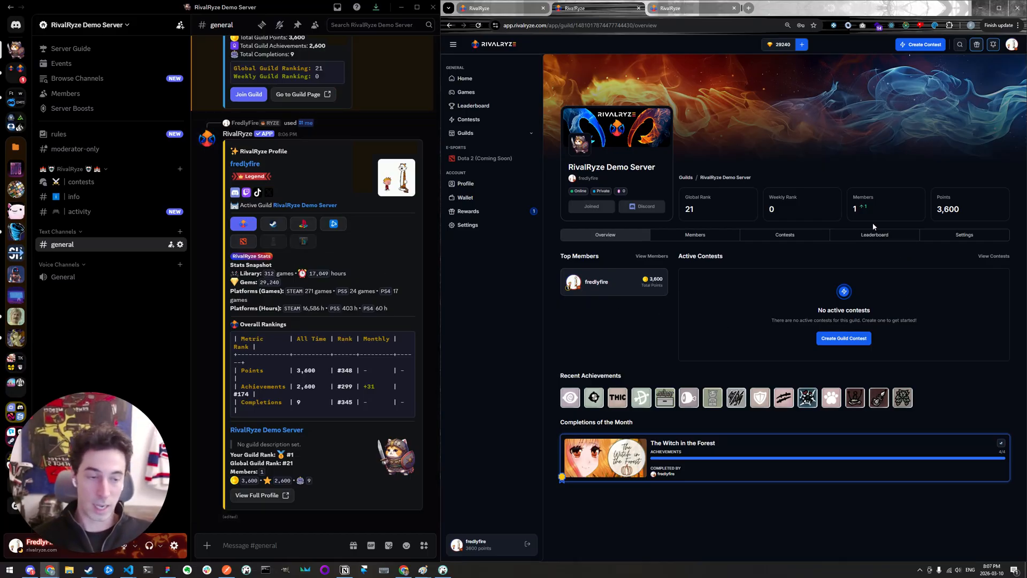
left_click(946, 238)
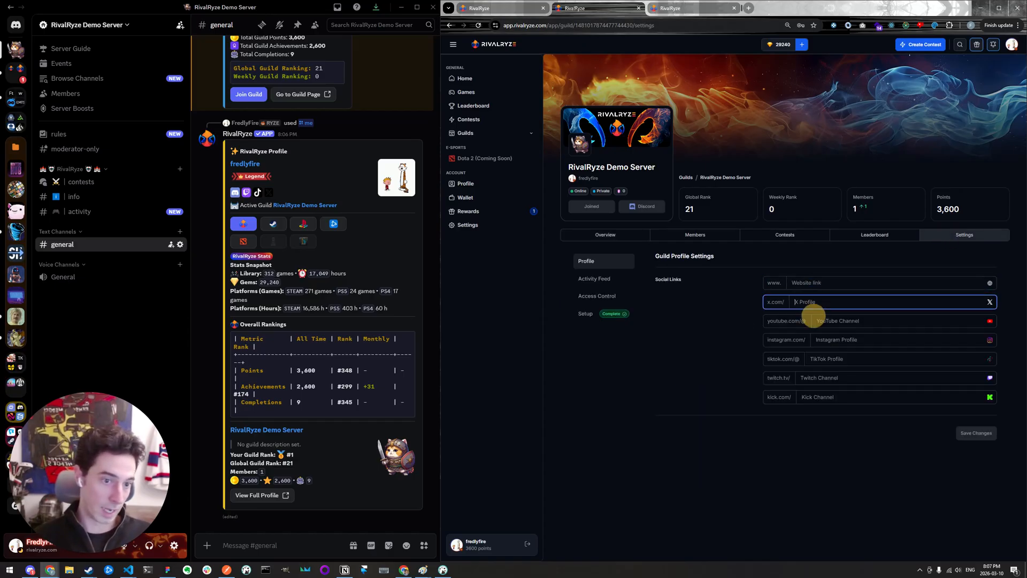
left_click(826, 321)
left_click(838, 339)
left_click(841, 358)
left_click(844, 378)
left_click(848, 397)
left_click(677, 378)
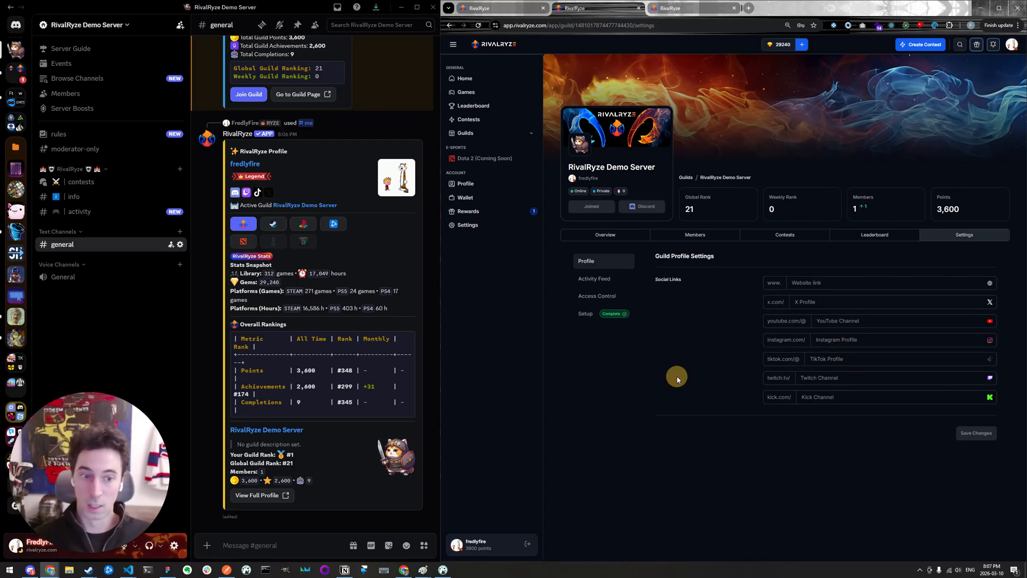
- Open the guild's Activity Feed settings and find the Highguard completion post in the 100pAG server's activity channel
left_click(593, 279)
scroll(659, 270, "down", 1)
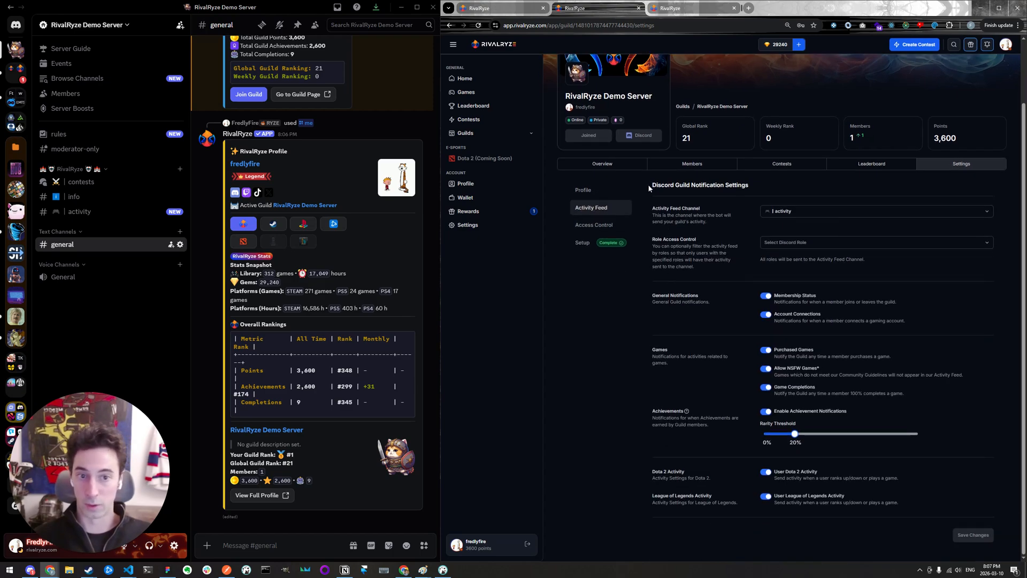
left_click(13, 188)
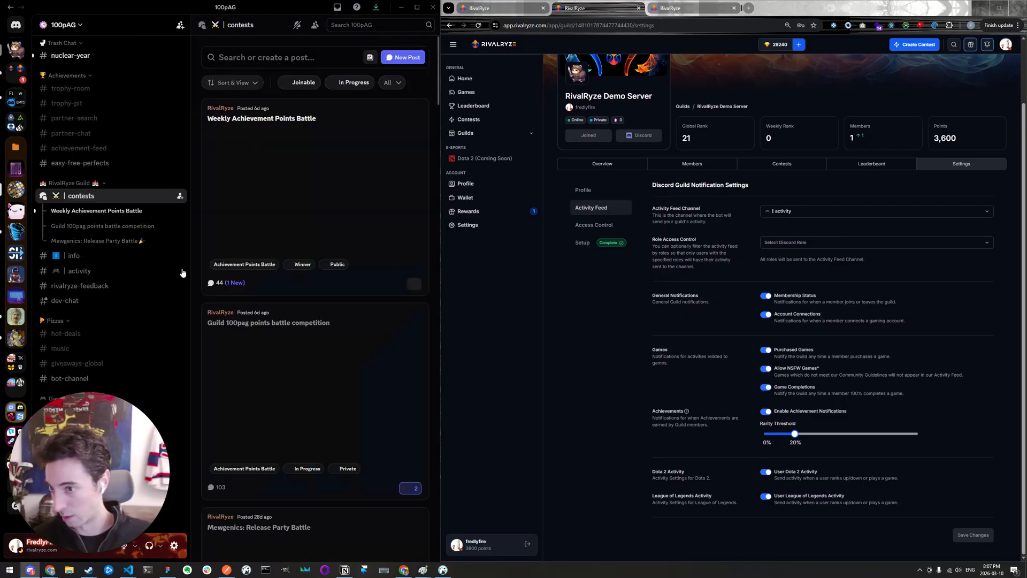
left_click(77, 271)
scroll(323, 365, "up", 15)
scroll(339, 277, "up", 8)
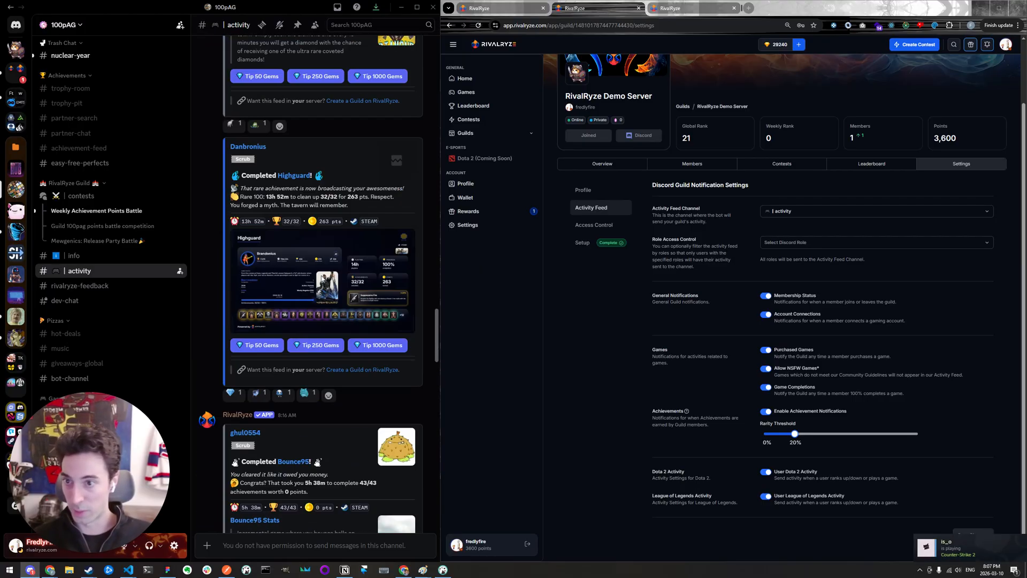
- View the Highguard completion card enlarged, close it, and tip that post 50 gems
left_click(321, 279)
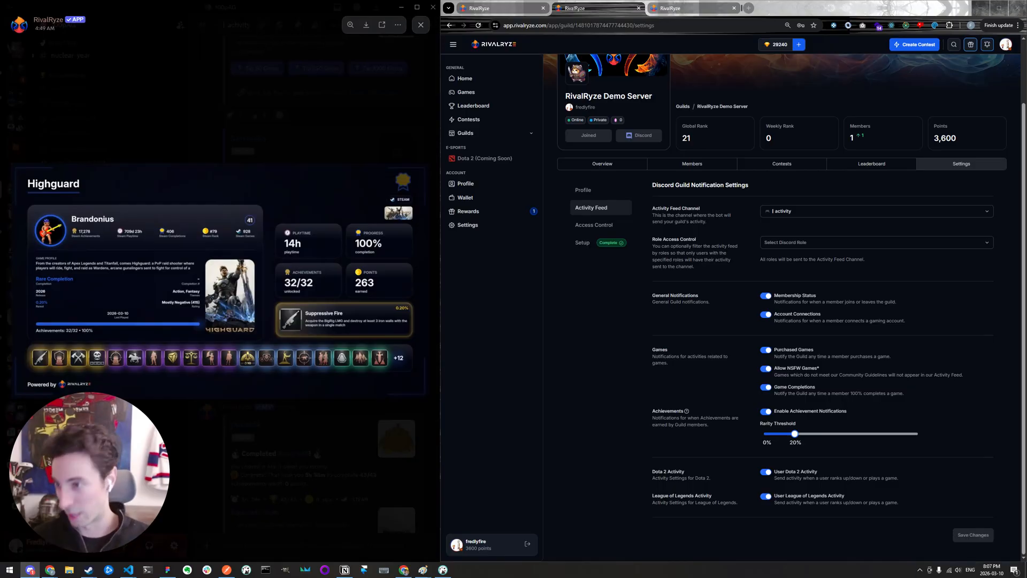
left_click(311, 95)
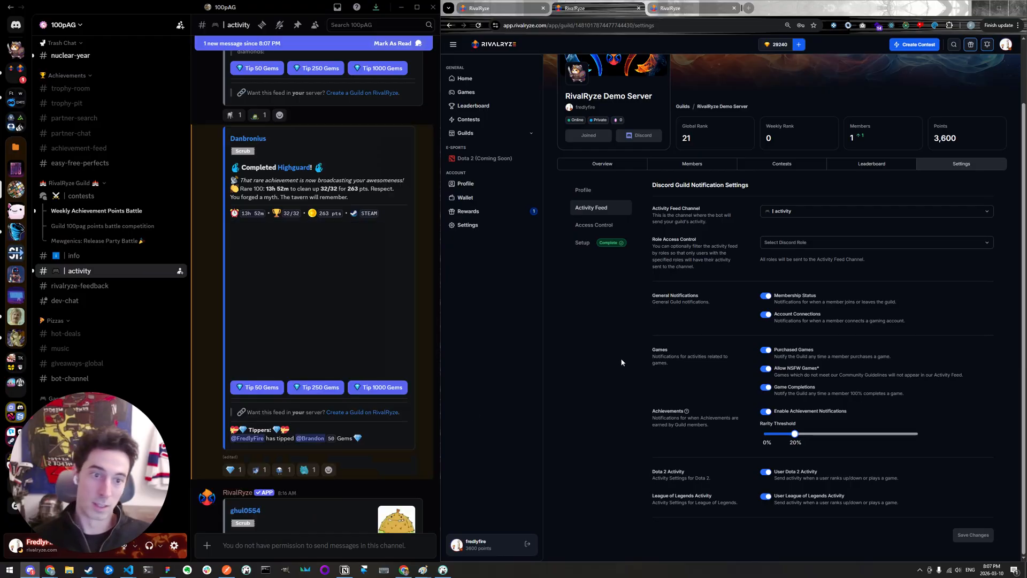
scroll(346, 343, "down", 15)
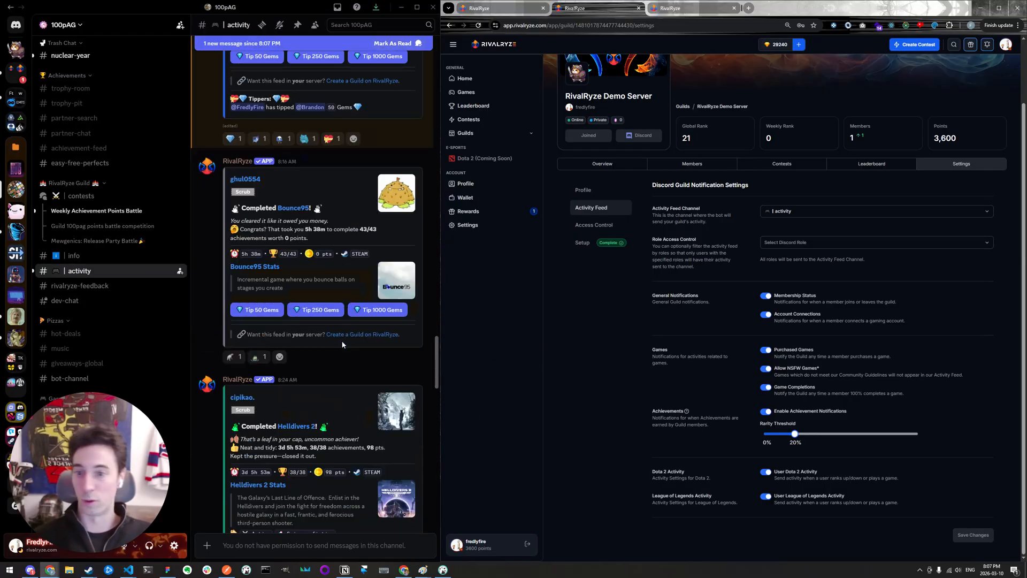
scroll(346, 343, "down", 1)
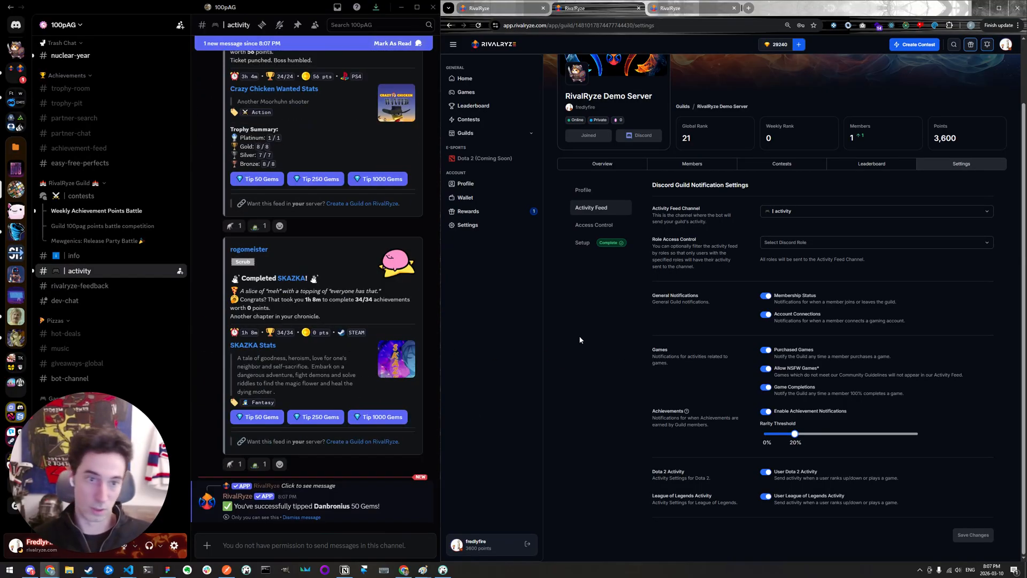
- Choose the activity channel as the guild's Activity Feed Channel and review the Role Access Control description
left_click(988, 214)
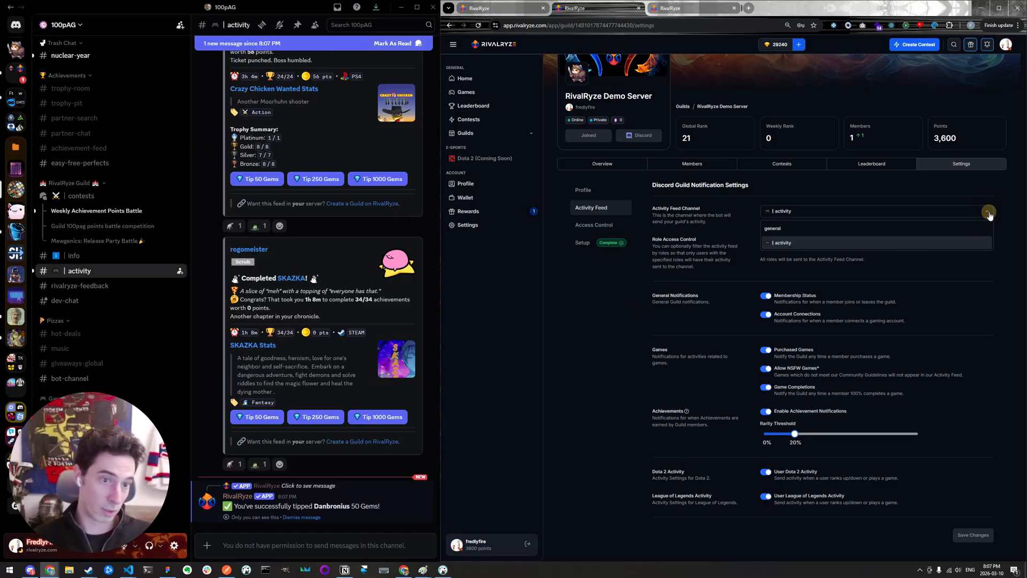
left_click(876, 242)
left_click_drag(651, 236, 700, 270)
left_click(700, 270)
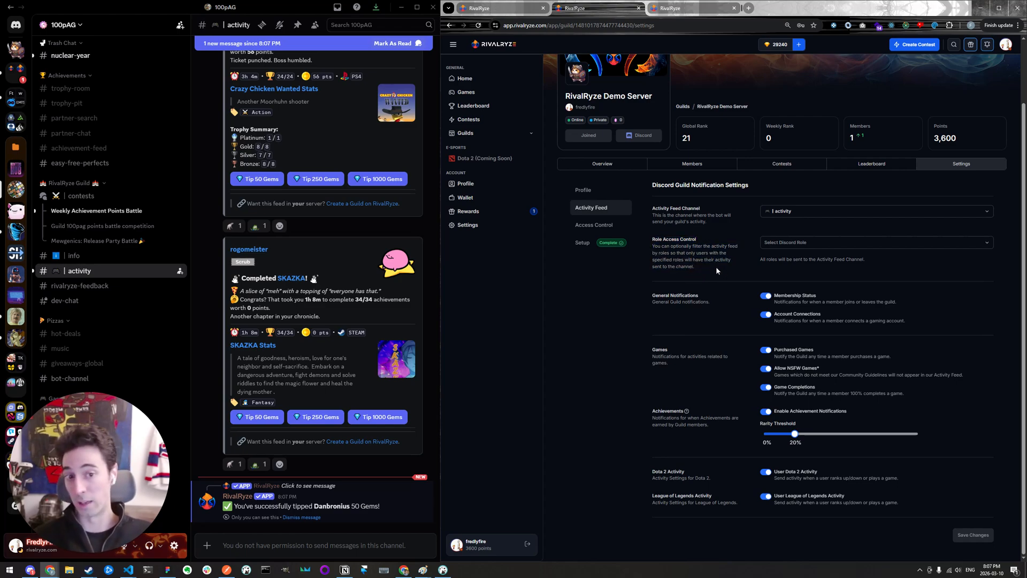
- Limit the activity feed to the RivalRyze Discord role and set the achievement rarity threshold to 7%
left_click(987, 243)
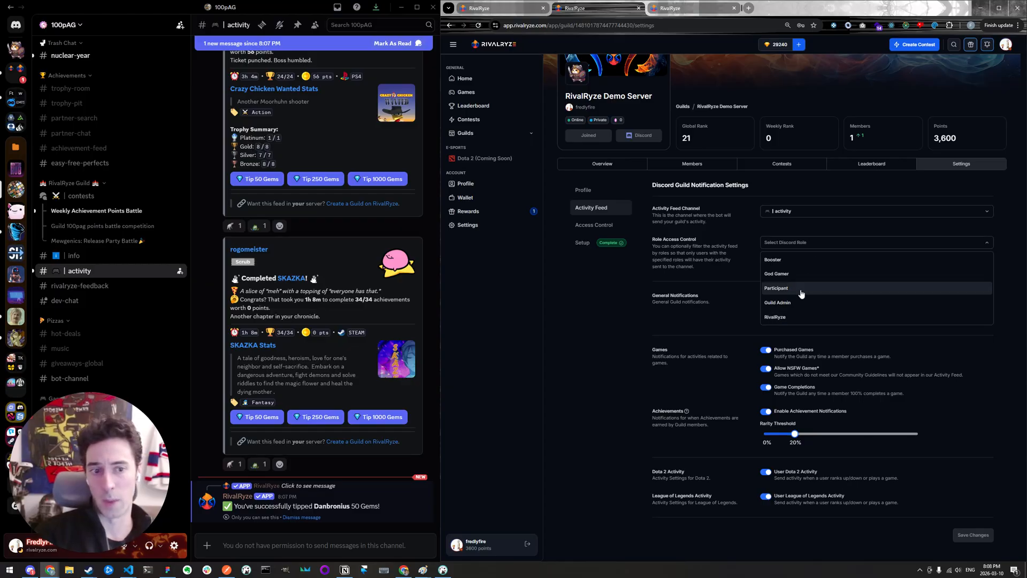
left_click(781, 318)
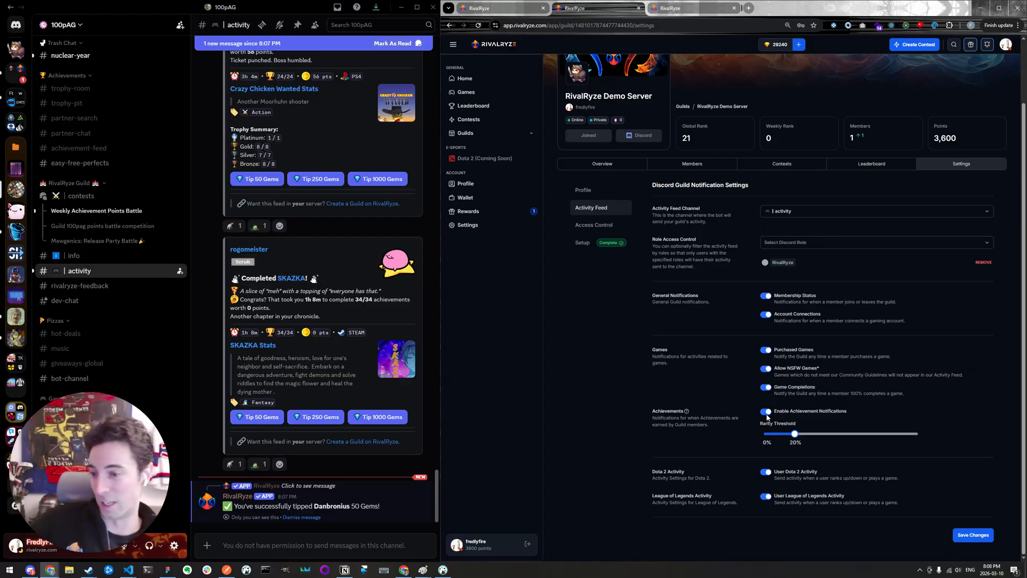
left_click_drag(795, 434, 777, 457)
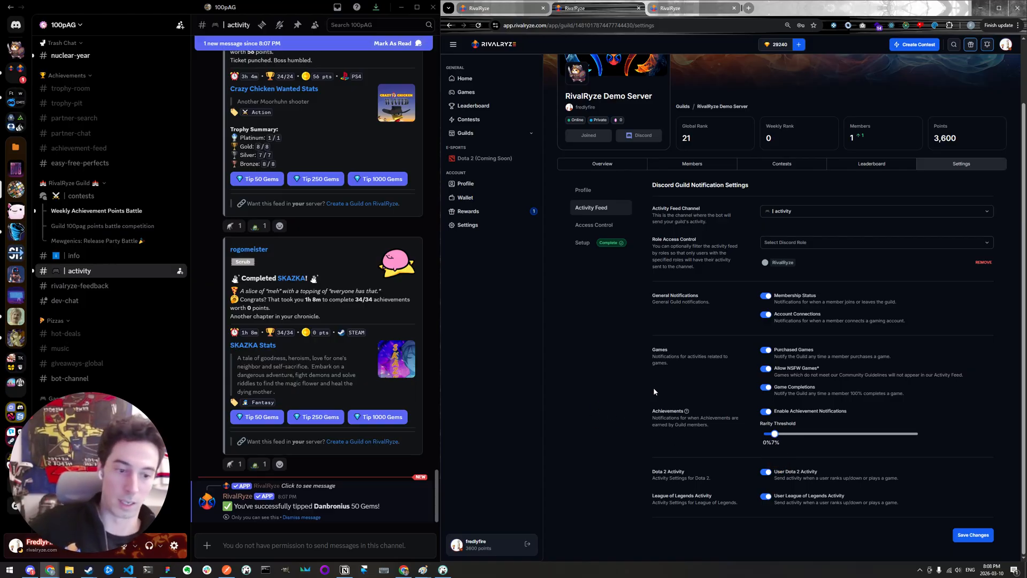
mouse_move(649, 470)
left_mouse_down()
mouse_move(670, 521)
mouse_move(649, 475)
mouse_move(614, 533)
mouse_move(644, 460)
left_mouse_up()
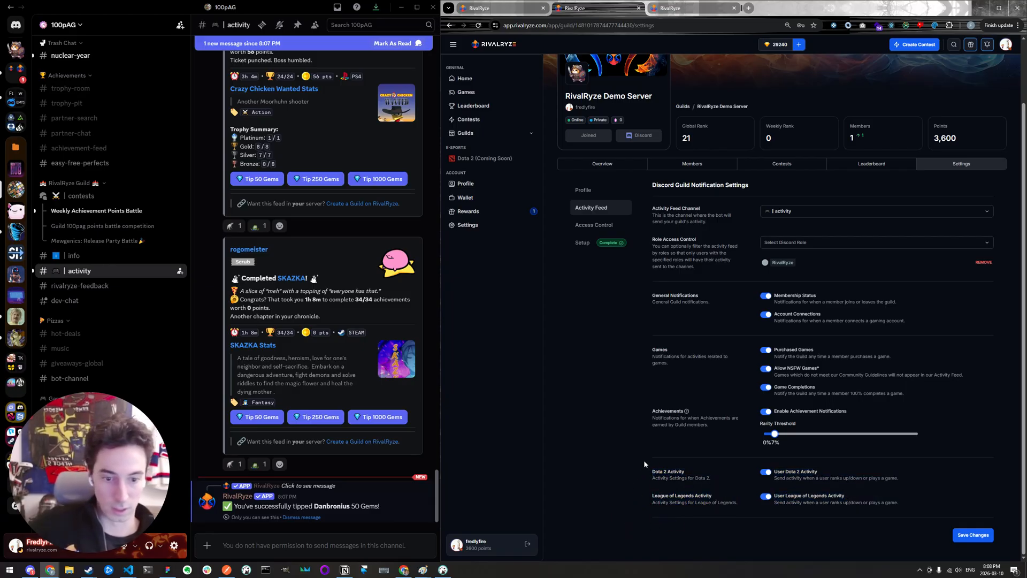
- In the guild's Access Control settings, map the Guild Admin role to admin powers and disable contest creation by any guild member
left_click(609, 232)
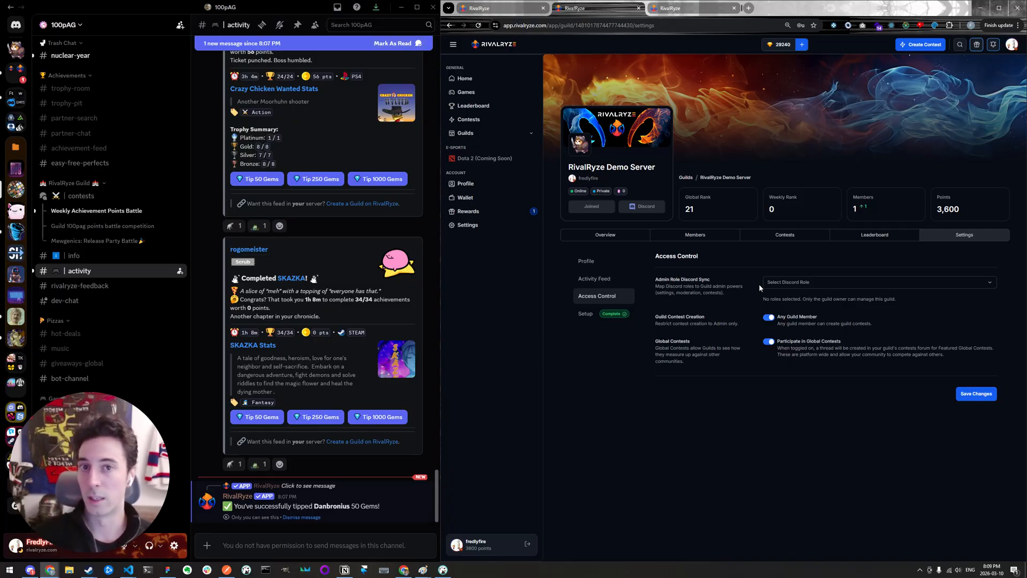
left_click(787, 284)
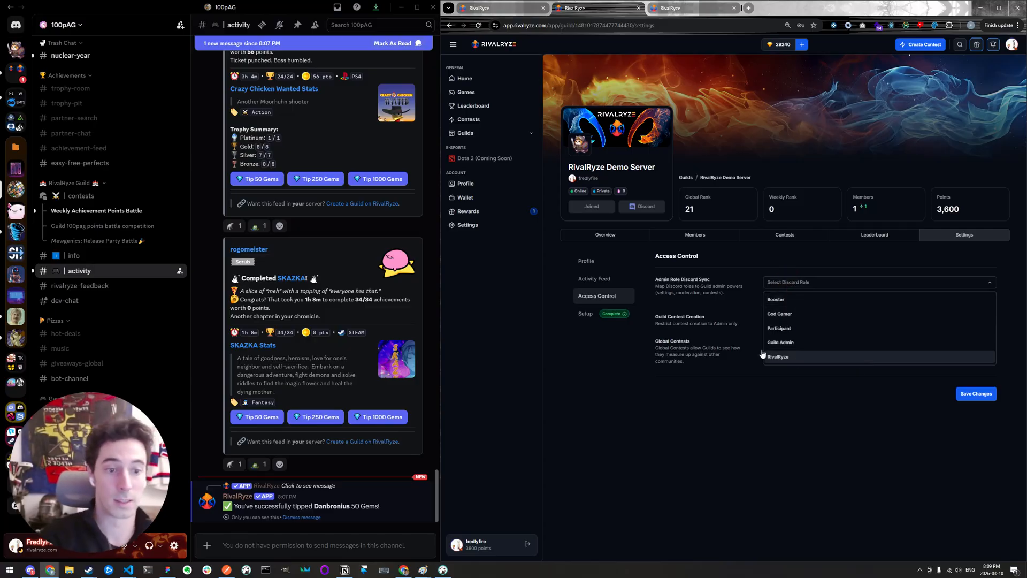
left_click(783, 342)
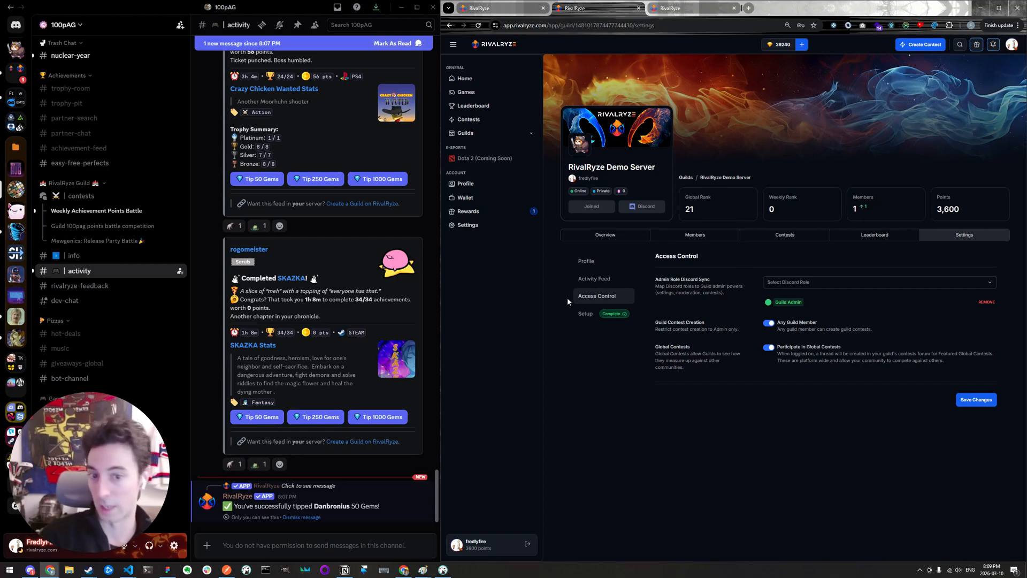
left_click_drag(653, 257, 667, 352)
left_click(668, 353)
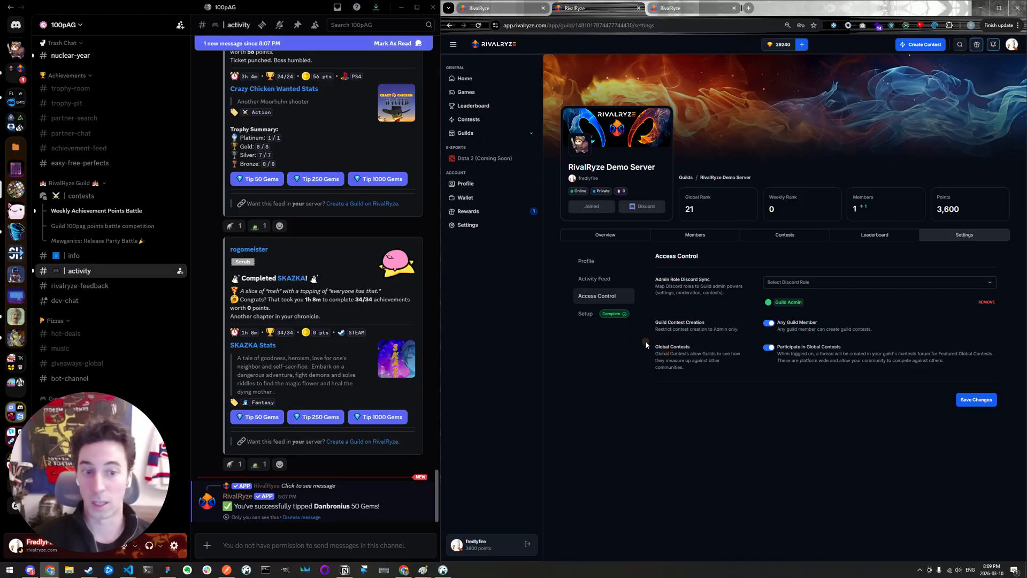
left_click(769, 323)
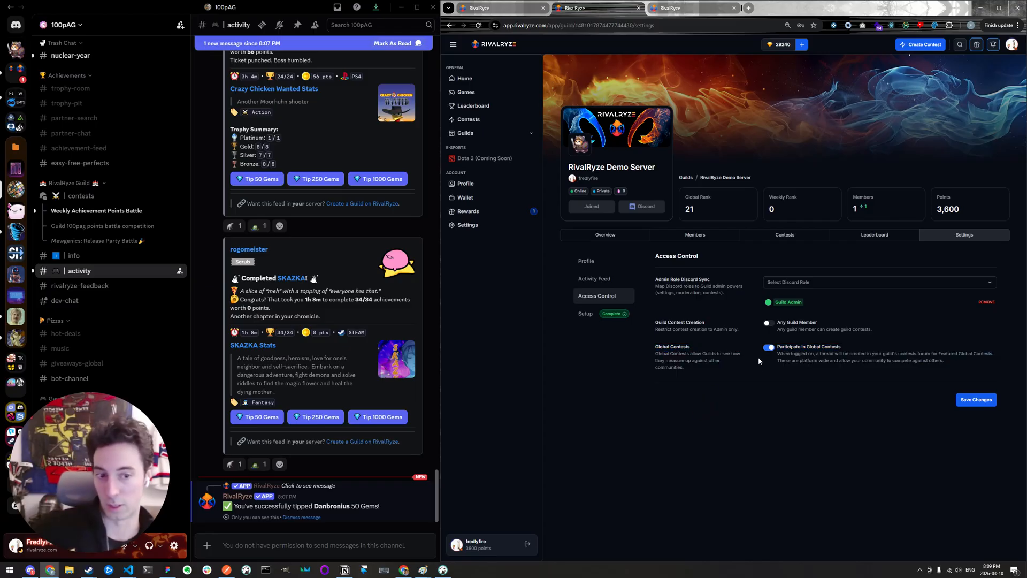
- Dismiss the prompt to add the RivalRyze app, open the featured Mewgenics: Release Party Battle contest, and view its leaderboard
left_click(473, 8)
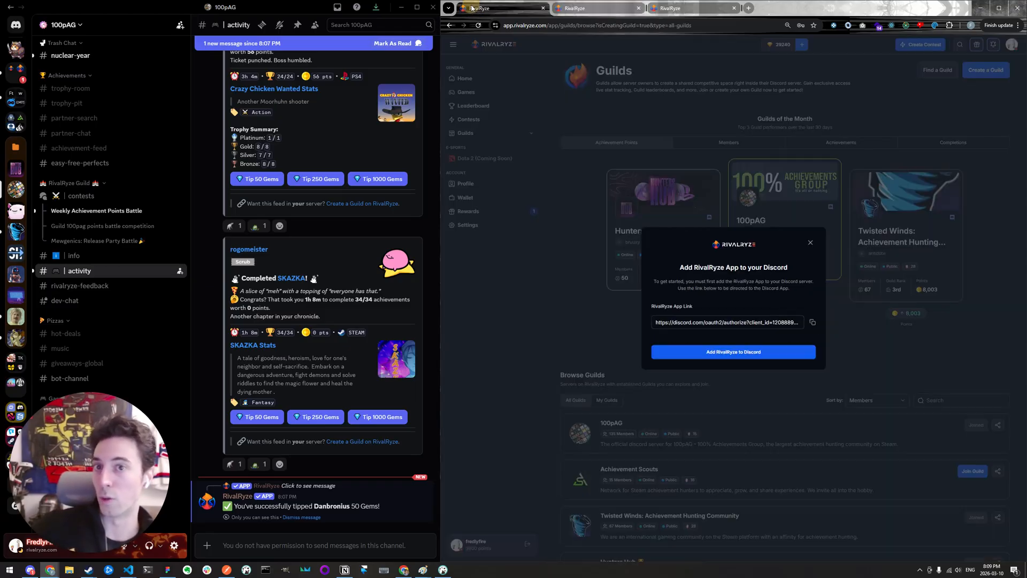
left_click(810, 243)
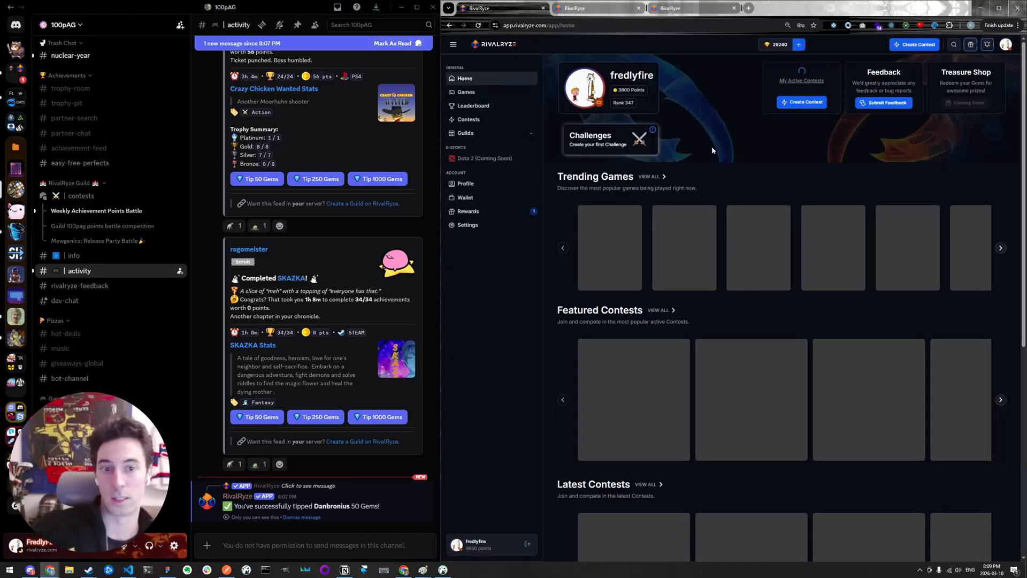
scroll(716, 312, "down", 2)
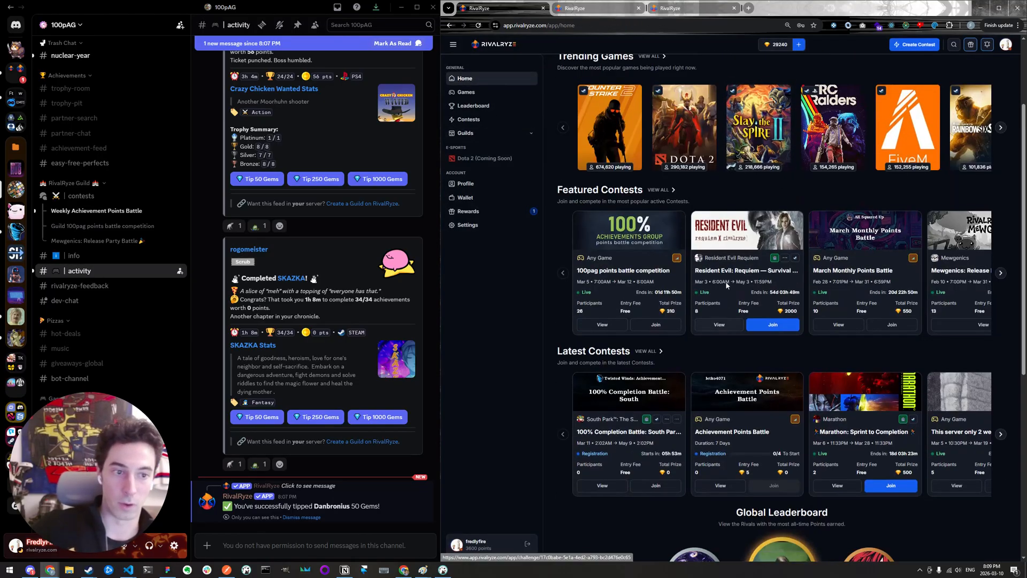
left_click(1001, 274)
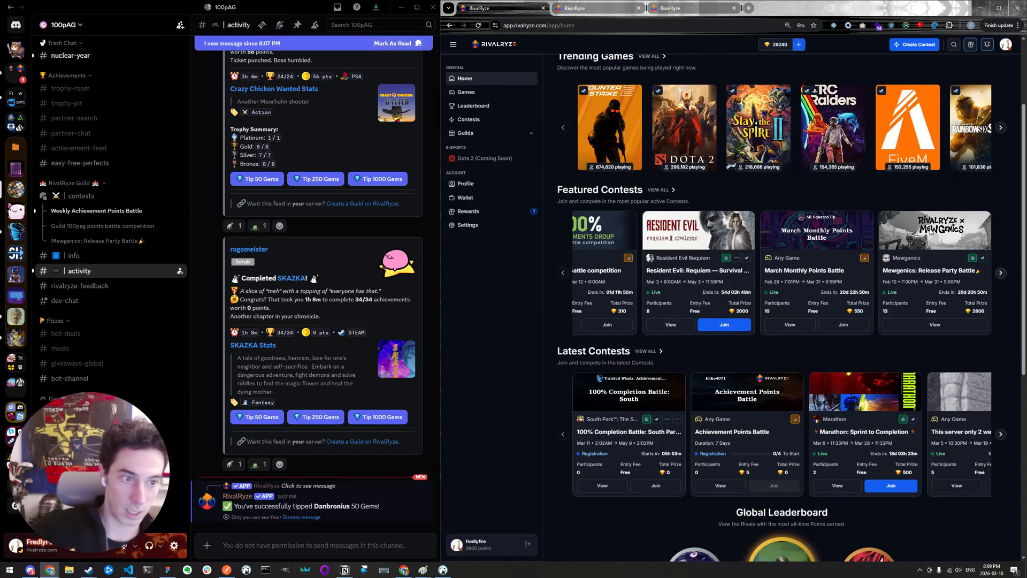
left_click(925, 325)
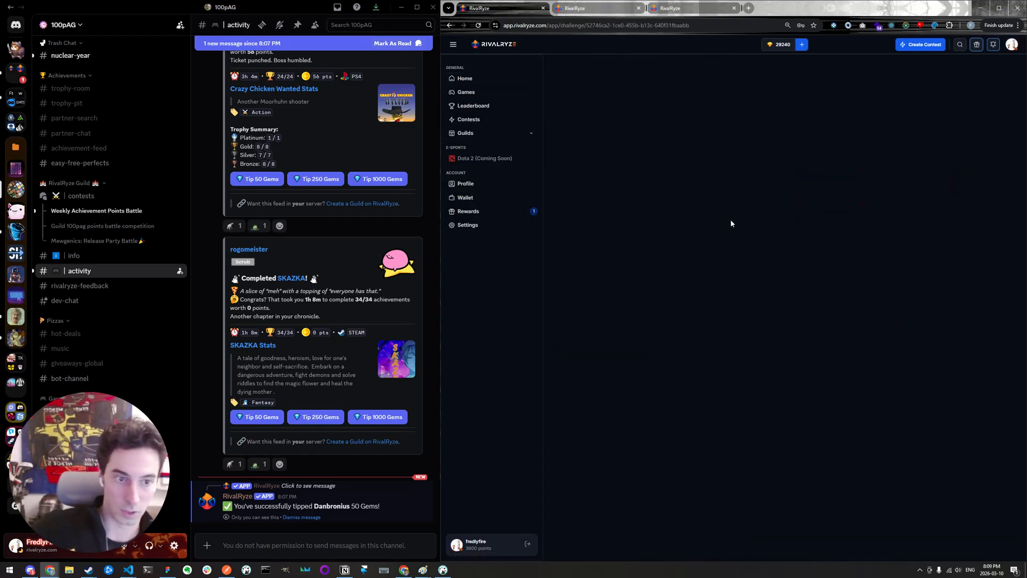
scroll(734, 229, "down", 2)
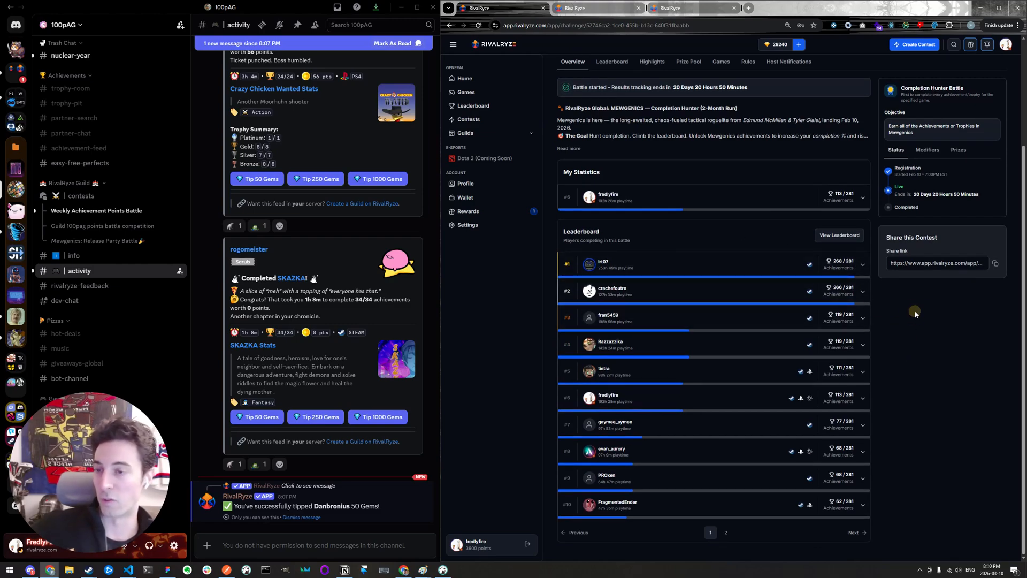
- Browse the contests forum in the 100pAG Discord server and open the Mewgenics: Release Party Battle post
mouse_move(75, 198)
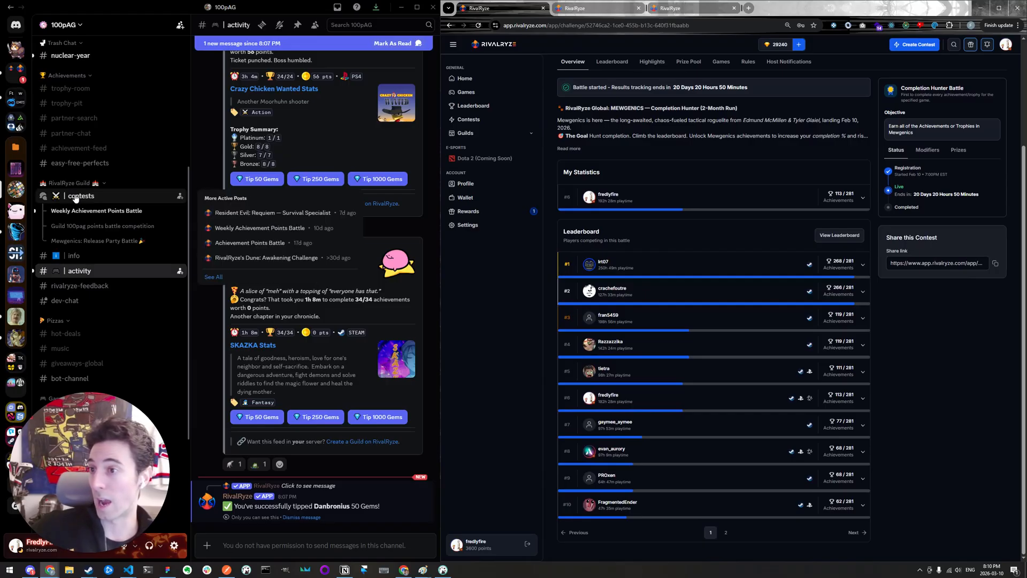
left_click(76, 199)
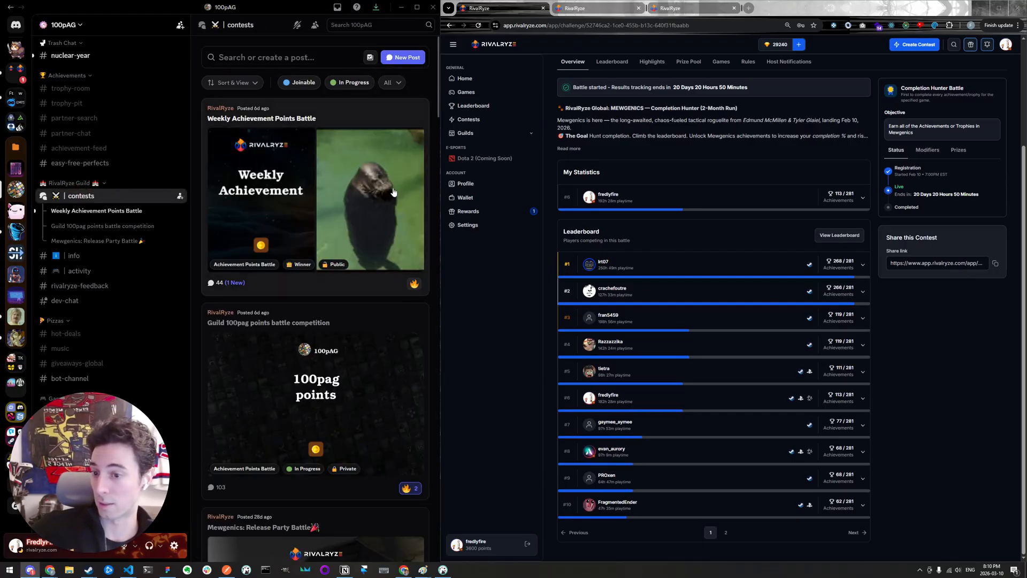
scroll(331, 113, "down", 4)
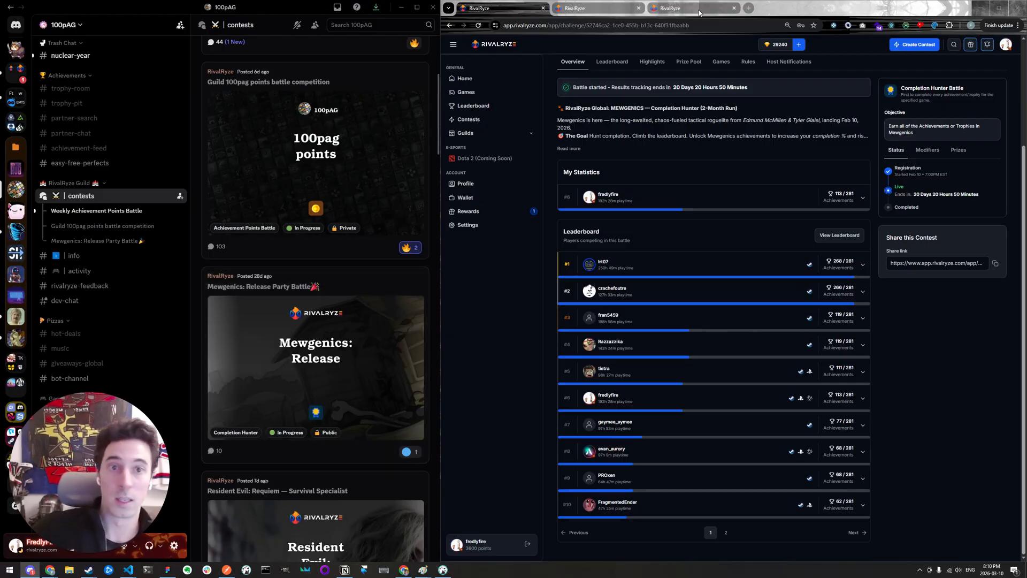
left_click(339, 285)
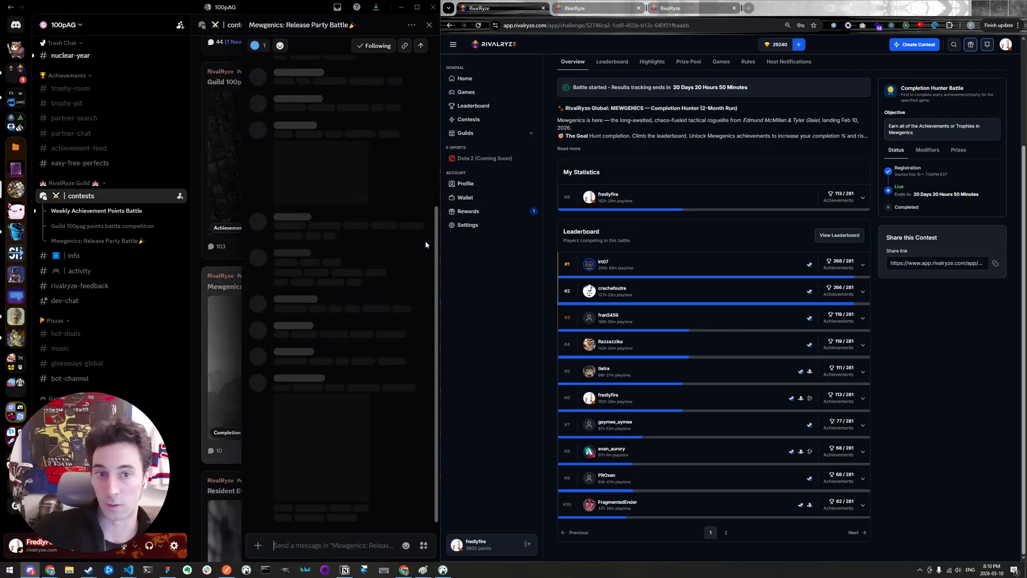
- View the All Squared Up guild's settings and overview on the RivalRyze site
left_click(693, 9)
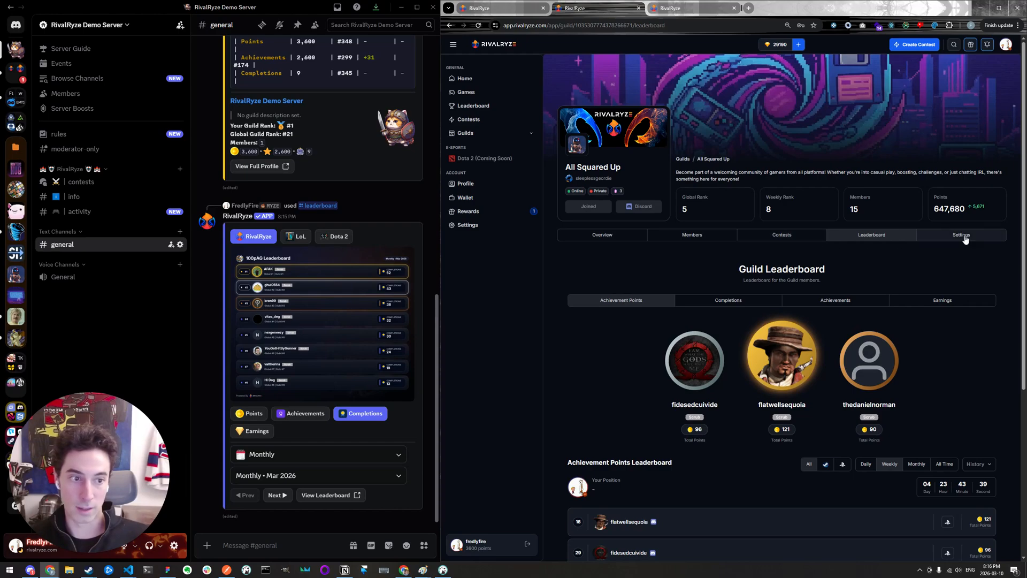
left_click(965, 239)
left_click(623, 236)
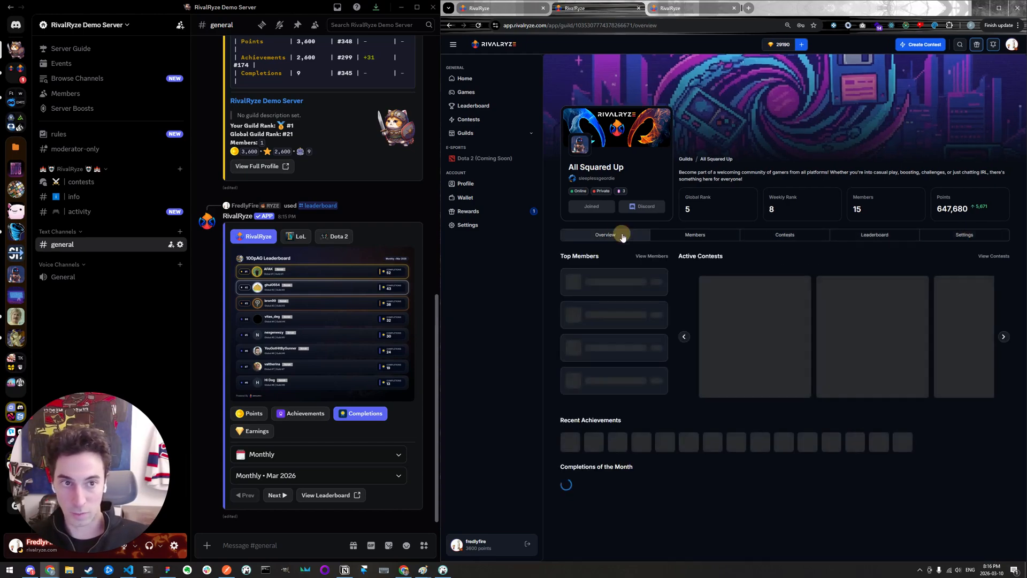
- Start creating a new contest on the RivalRyze site with Battle as the contest type
left_click(489, 82)
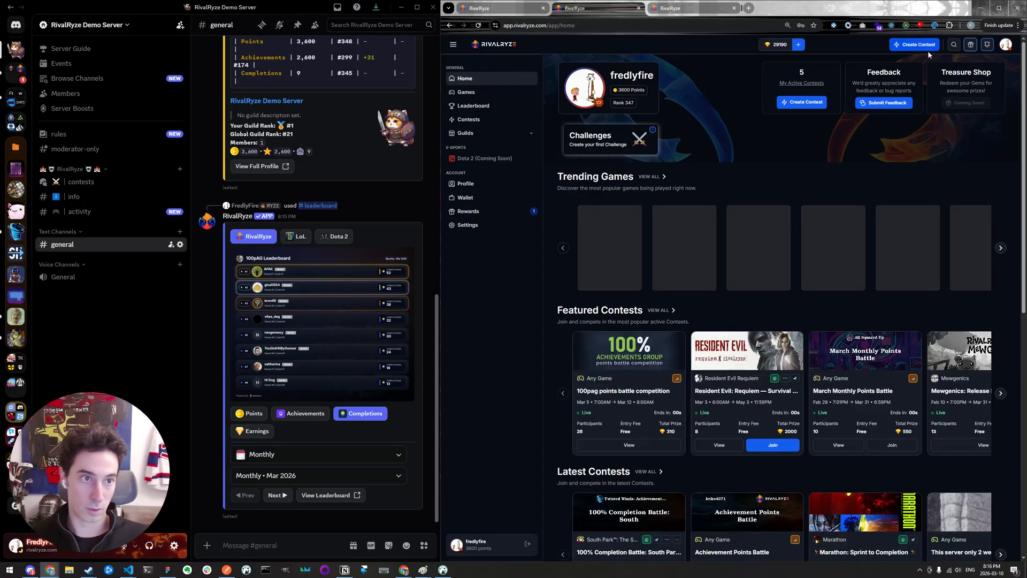
left_click(926, 44)
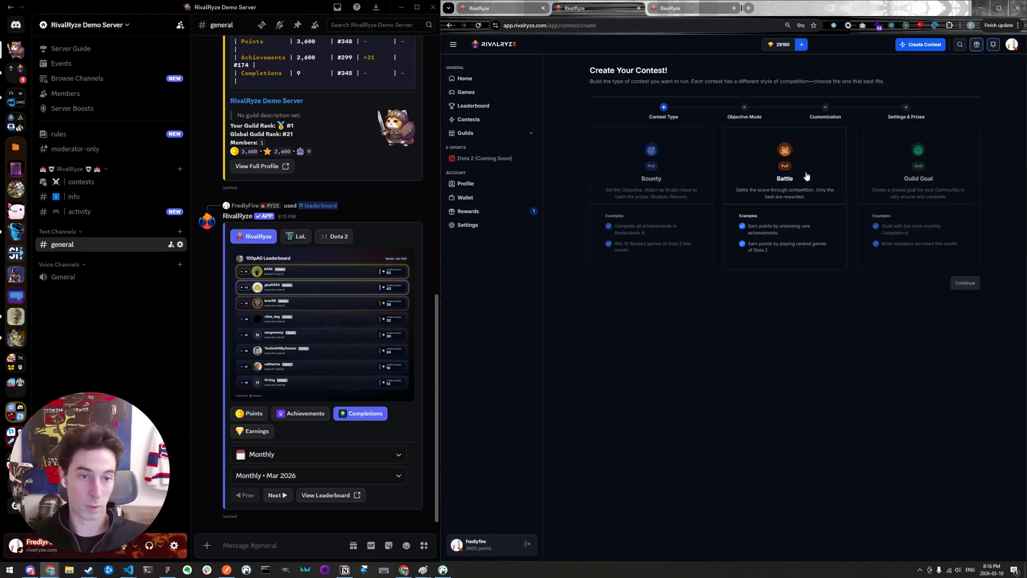
left_click(802, 184)
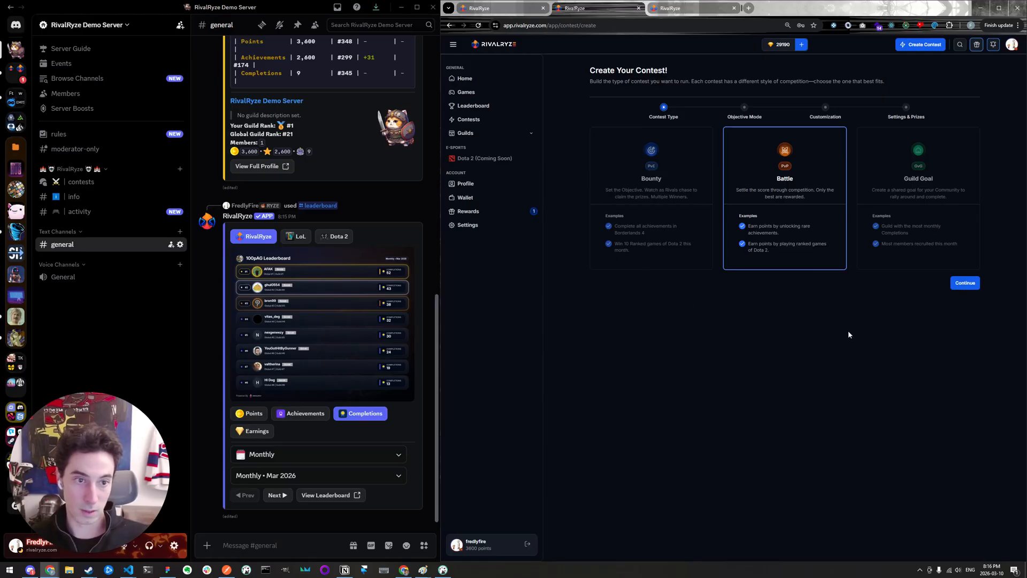
left_click(967, 283)
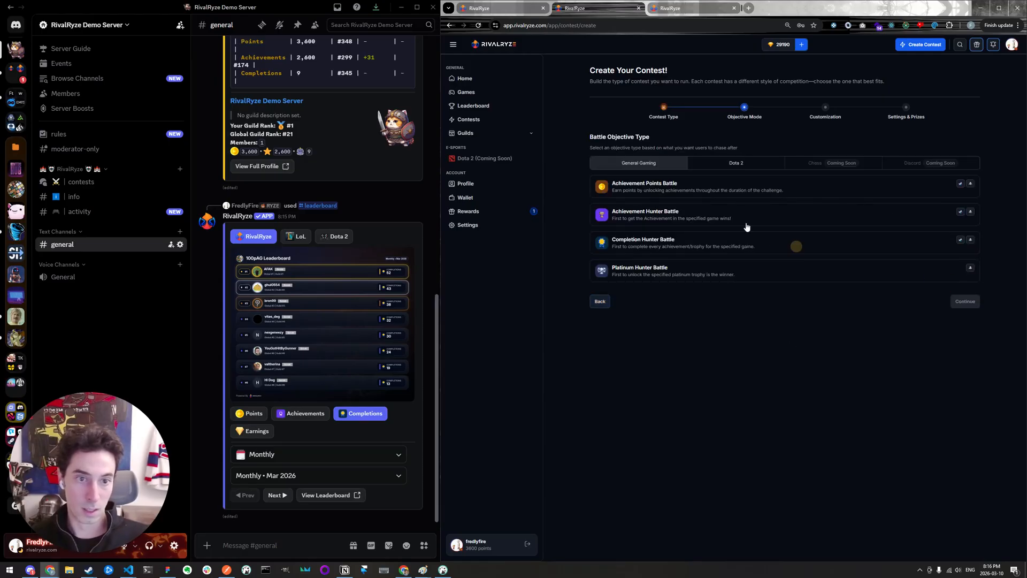
- Set the battle objective to Achievement Points Battle and proceed to its customization
left_click(677, 188)
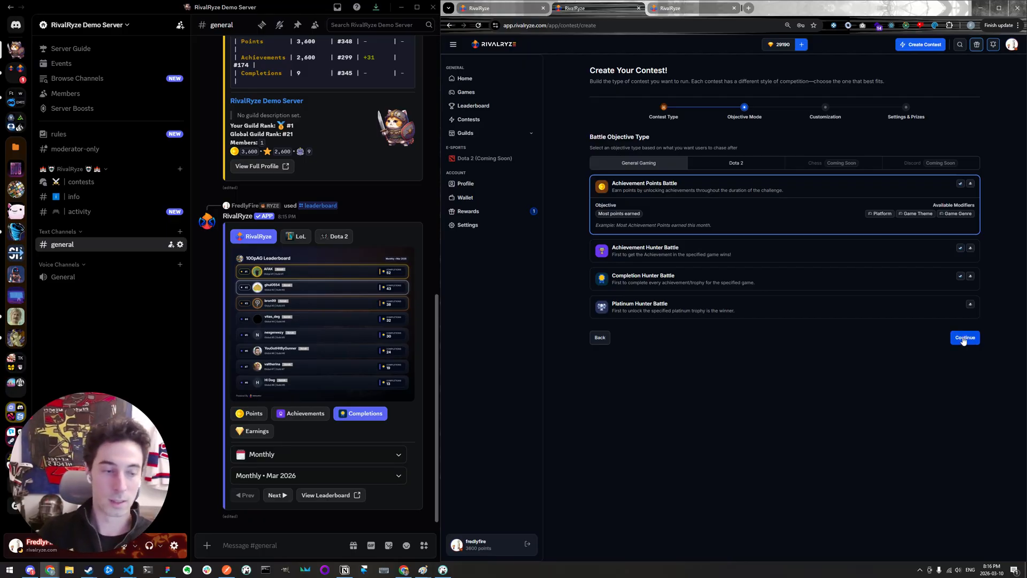
left_click(892, 357)
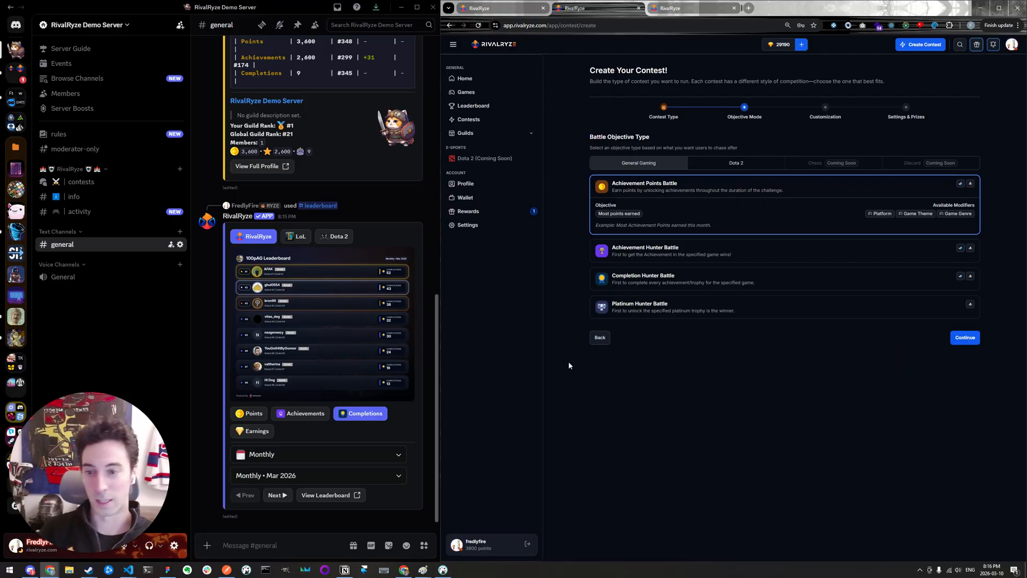
left_click(677, 389)
left_click(736, 373)
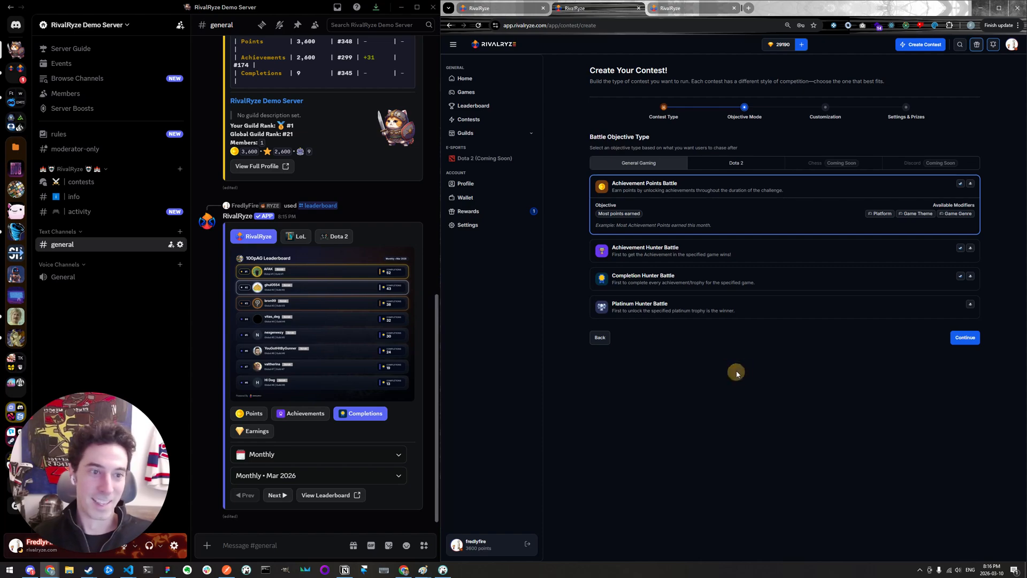
left_click(968, 339)
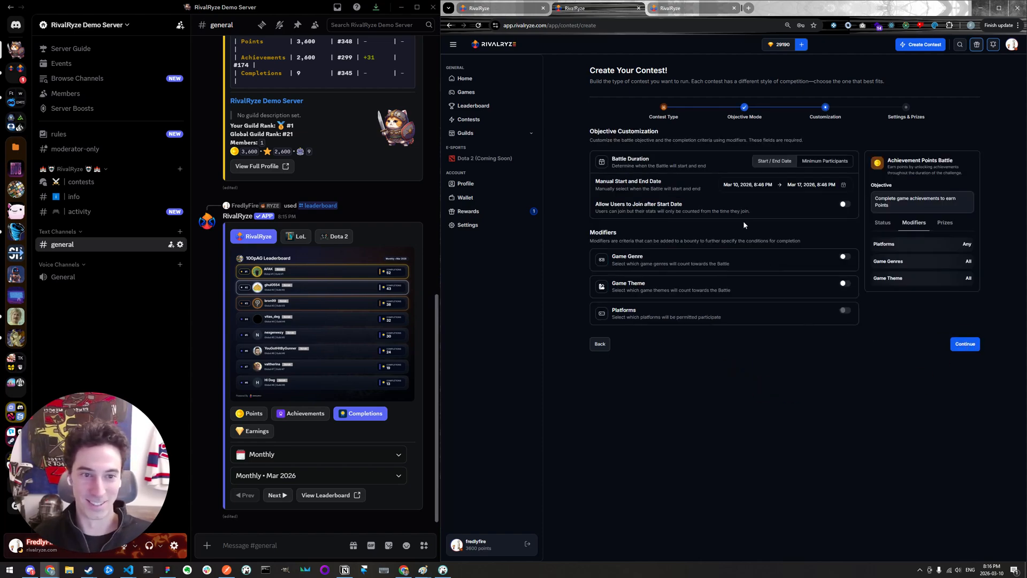
- Accept the default battle dates and modifiers, and enable Guild Contest in the battle settings
left_click(759, 406)
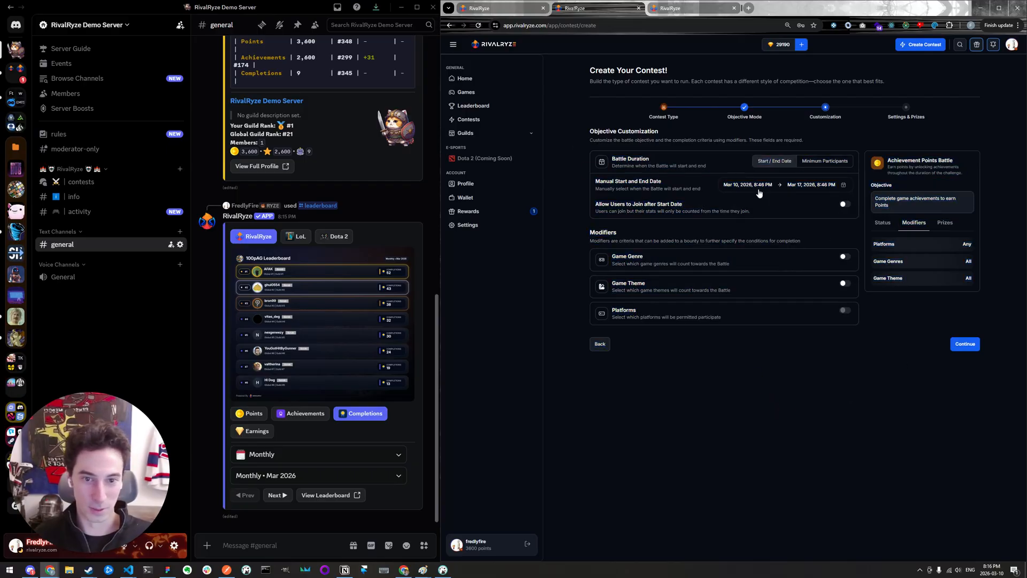
left_click(896, 380)
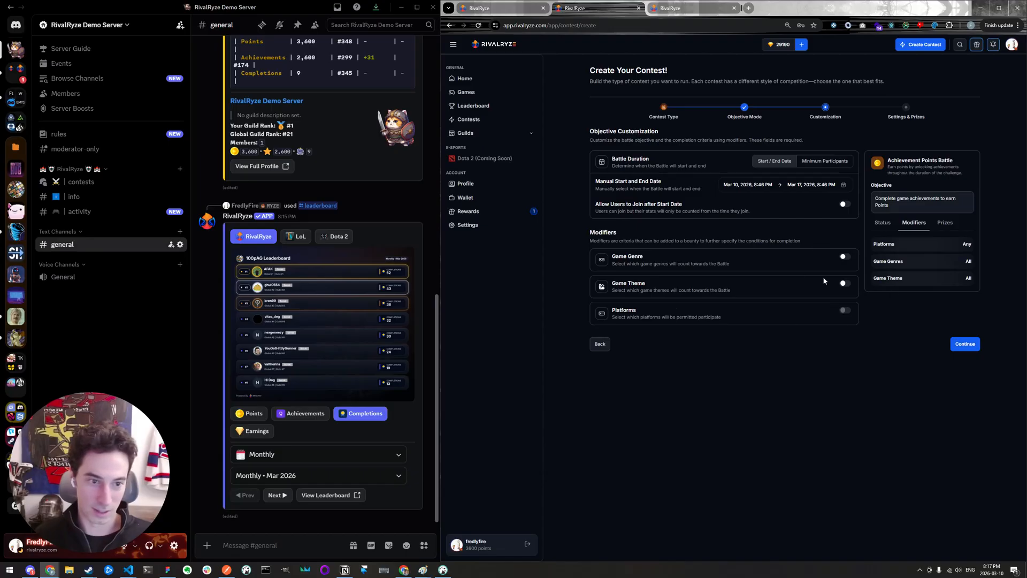
left_click(965, 344)
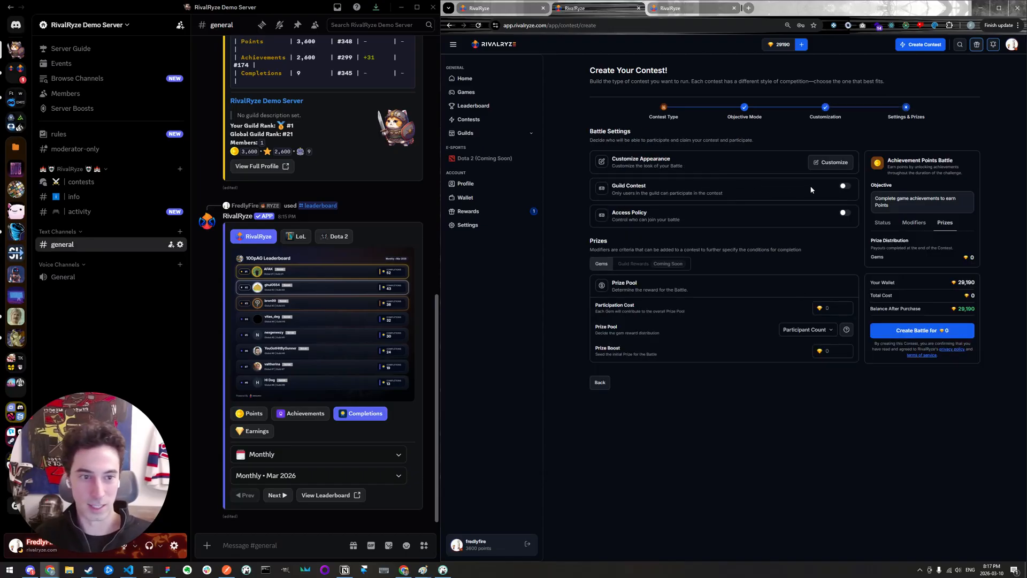
left_click(845, 186)
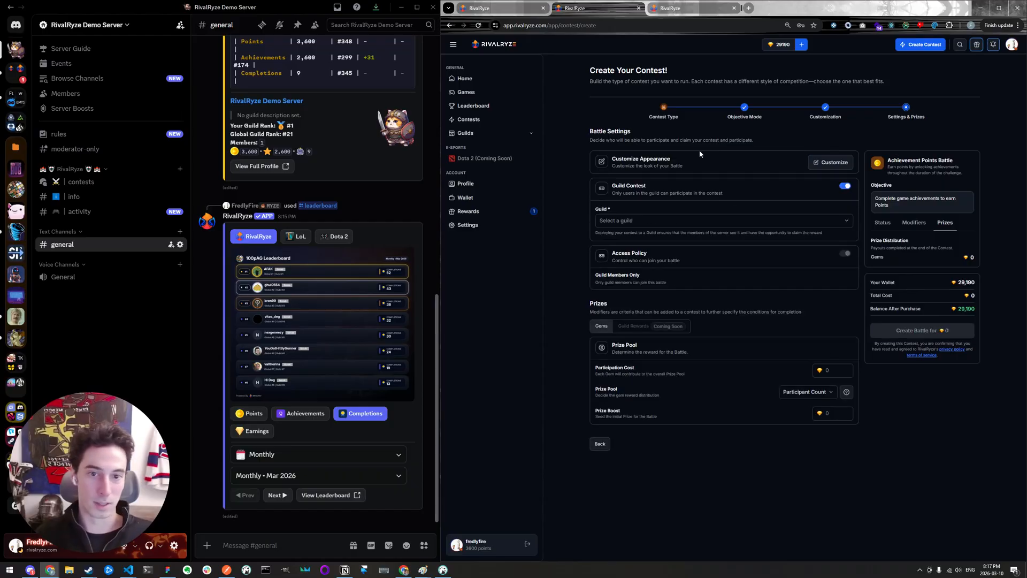
- Choose RivalRyze Demo Server as the guild hosting the battle
left_click(770, 223)
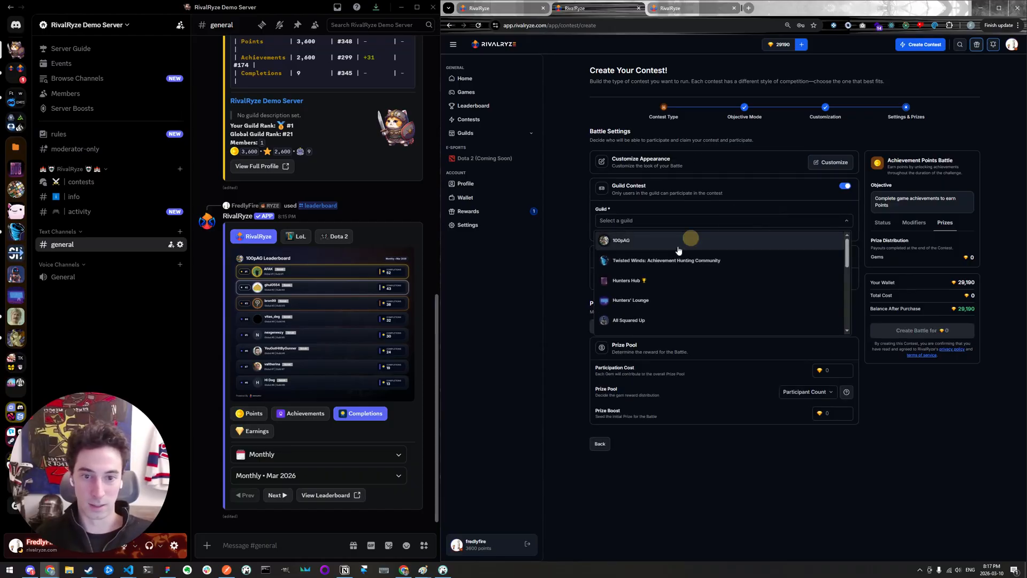
scroll(669, 310, "down", 3)
scroll(672, 300, "down", 4)
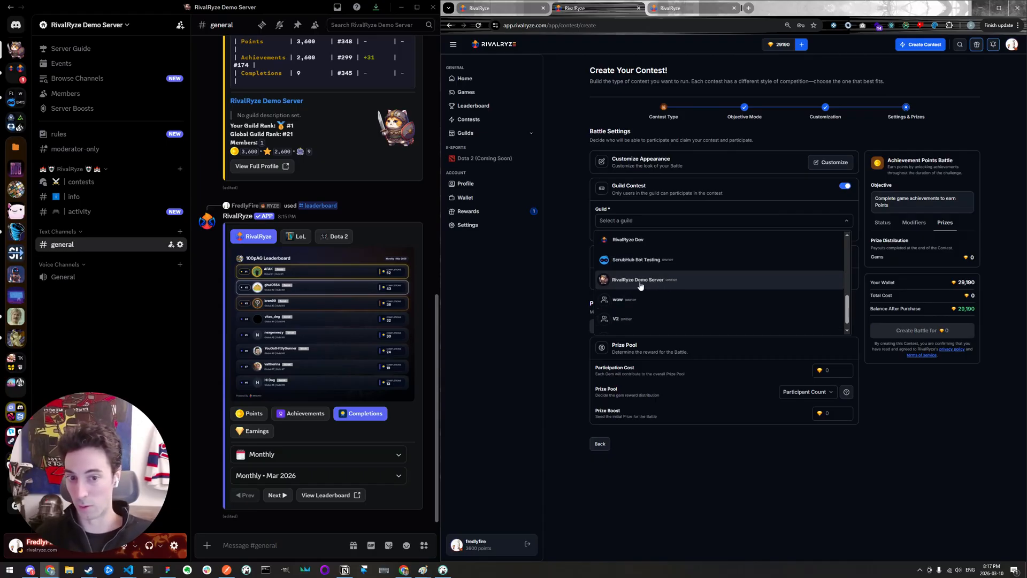
left_click(641, 284)
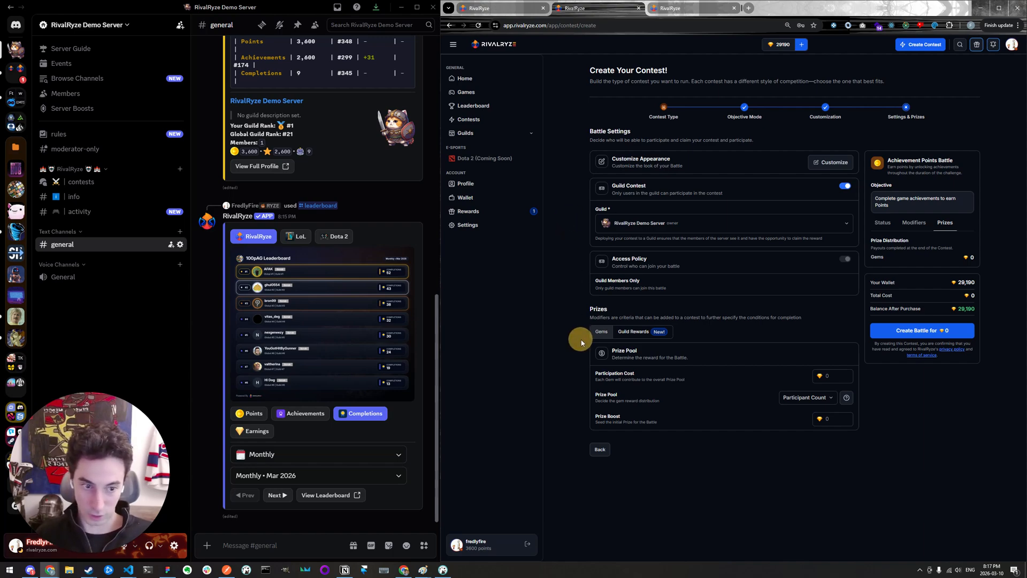
- Enable guild rewards, add the God Gamer role for the winner, and set the role removal period to 1 week
left_click(632, 332)
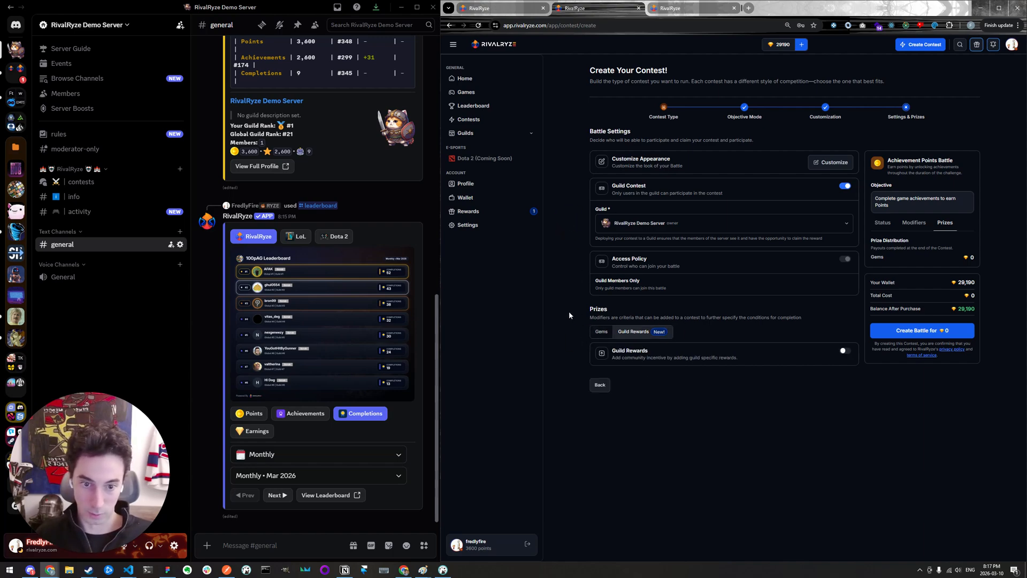
left_click(845, 353)
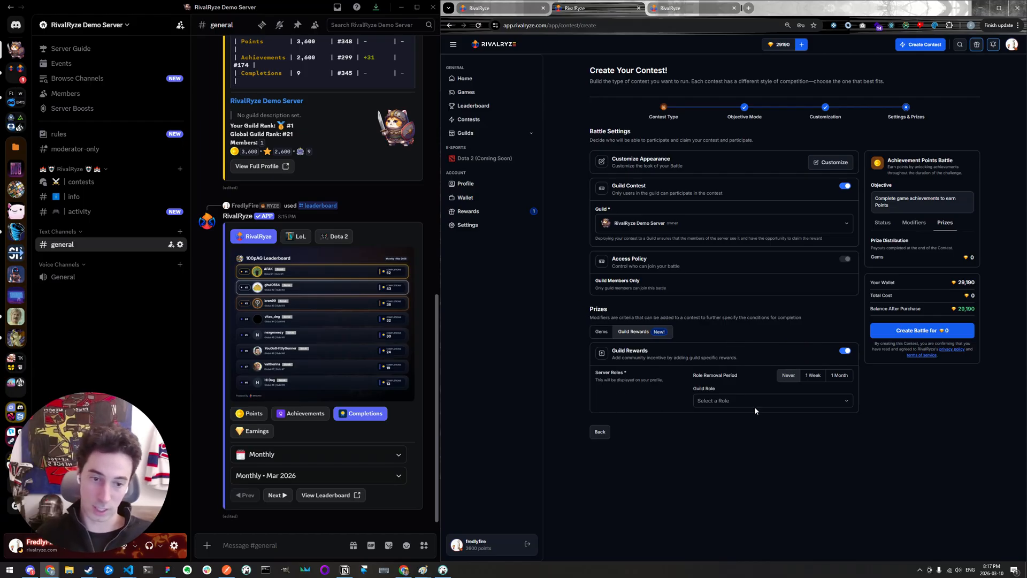
left_click(846, 404)
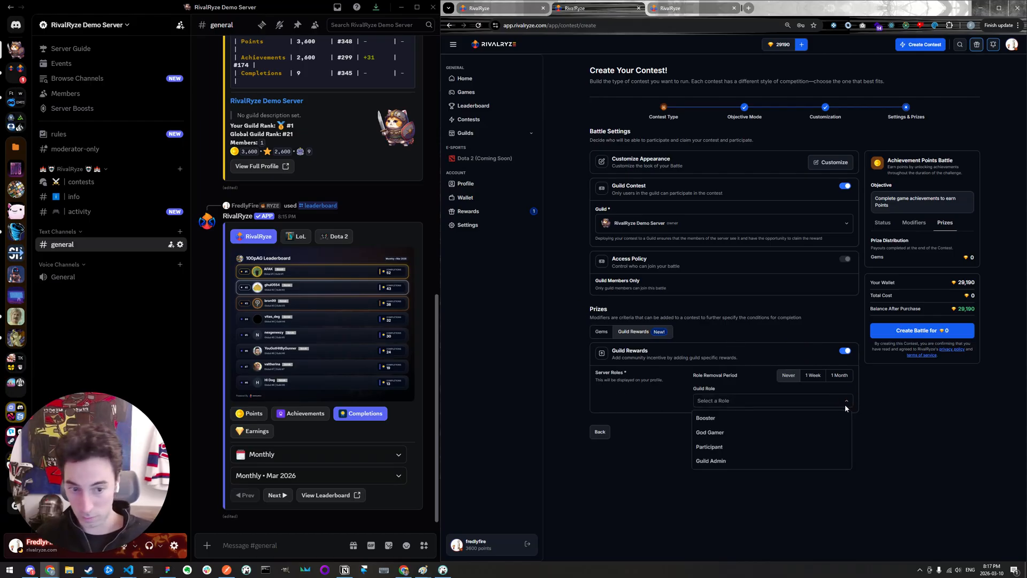
left_click(741, 435)
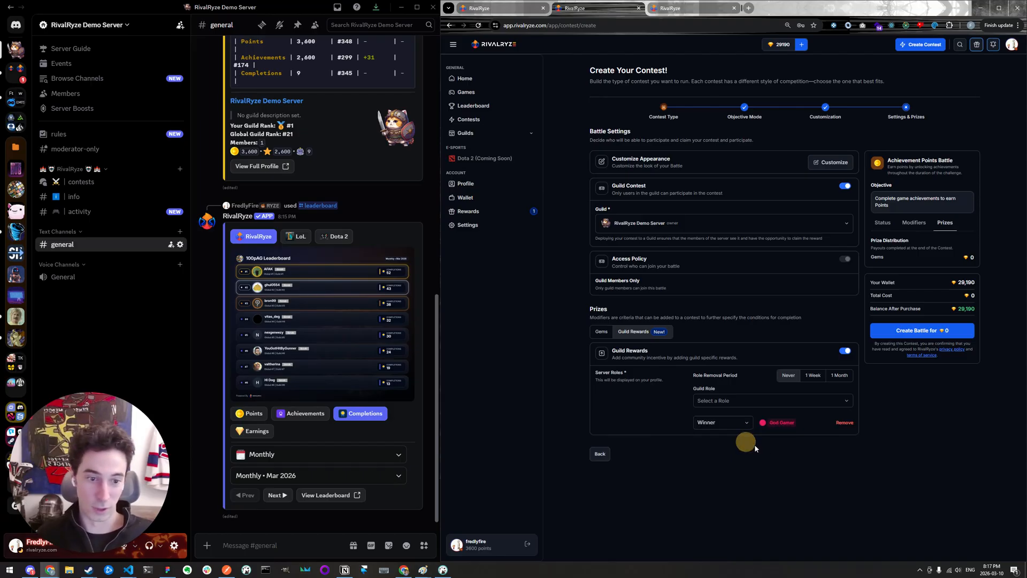
left_click_drag(769, 423, 800, 427)
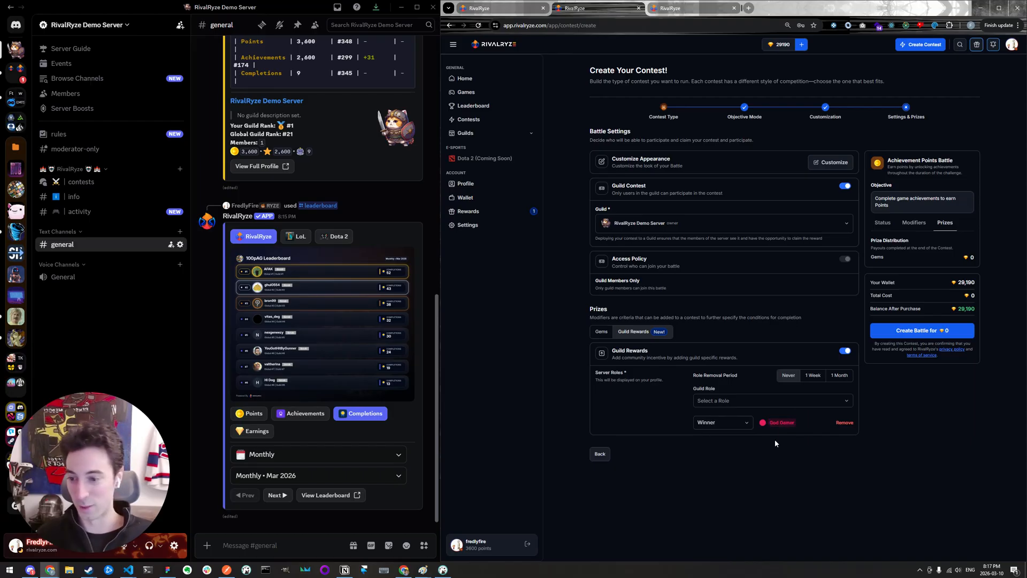
left_click(803, 490)
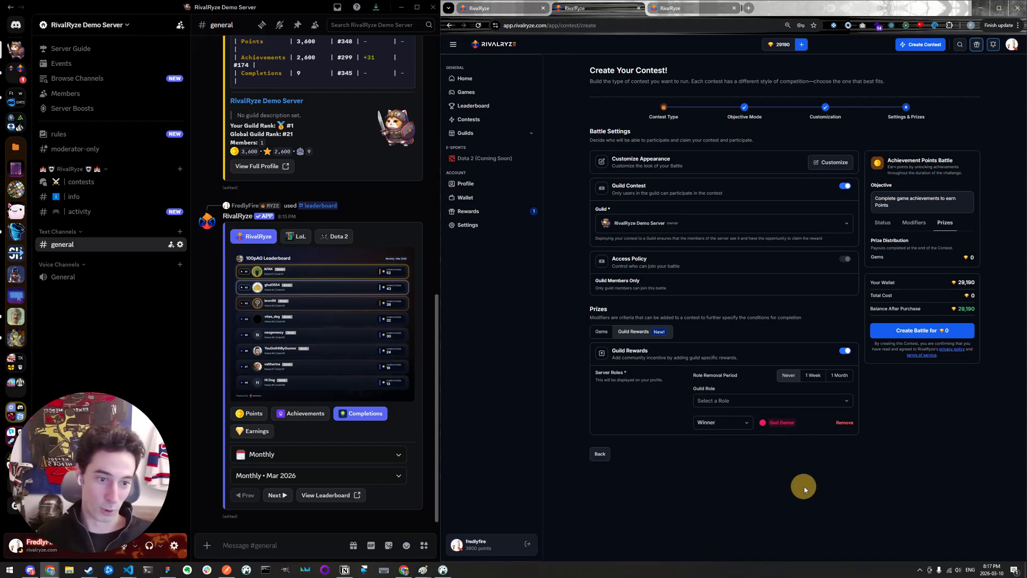
left_click(814, 376)
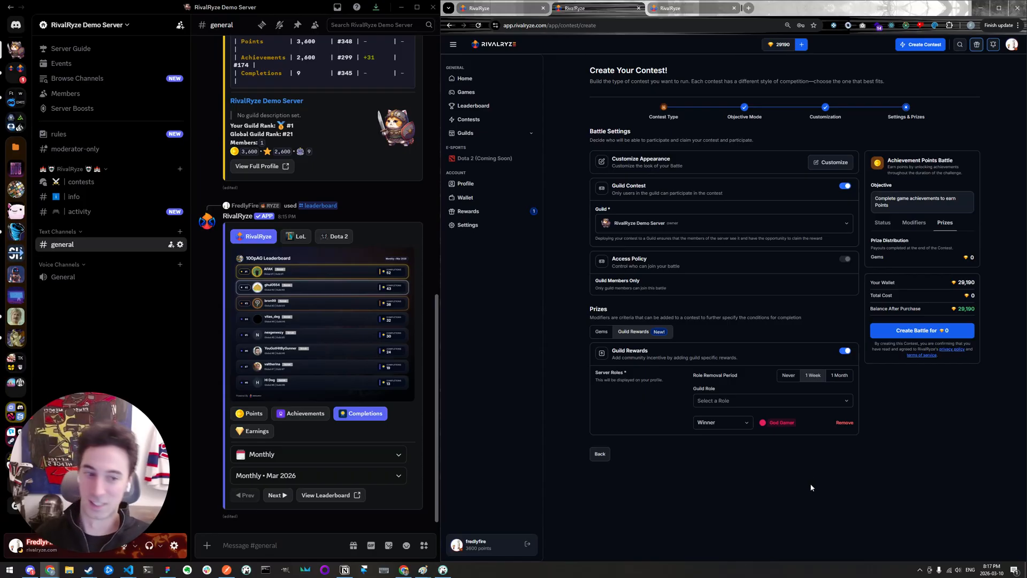
left_click_drag(770, 425, 806, 428)
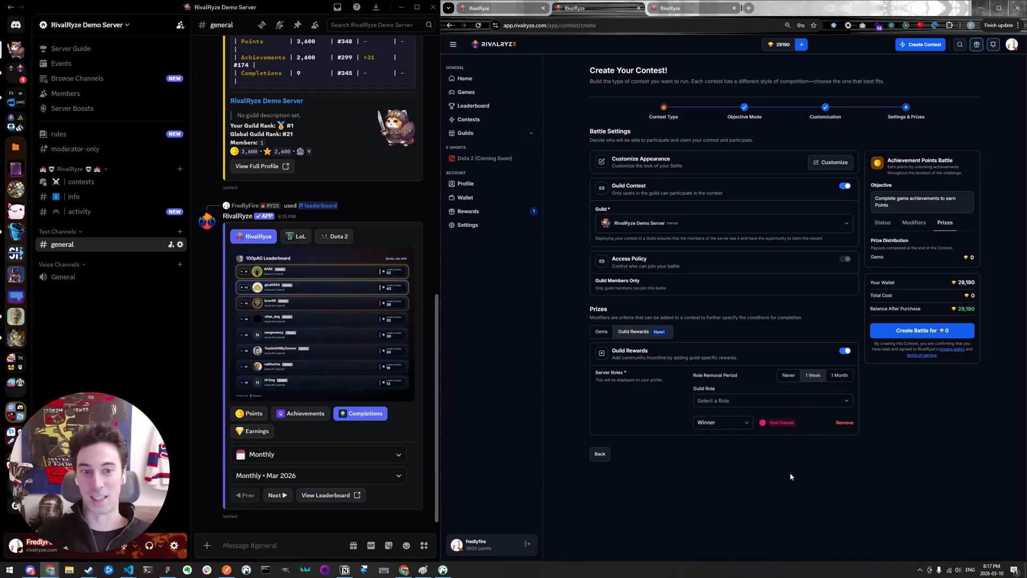
- Add the Participant role as a guild reward and assign it to All Participants
left_click(788, 402)
left_click(782, 435)
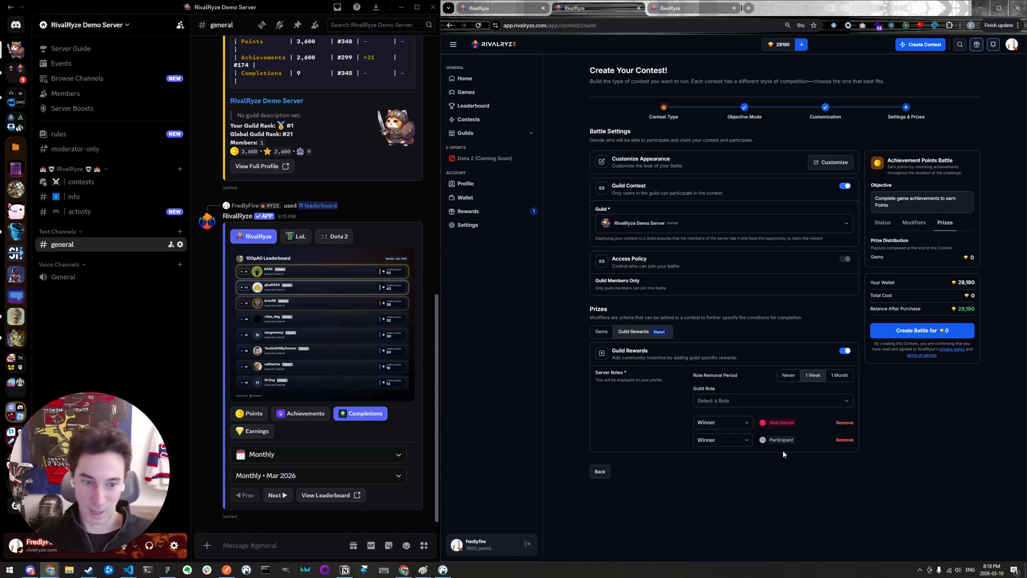
left_click(738, 439)
left_click(731, 489)
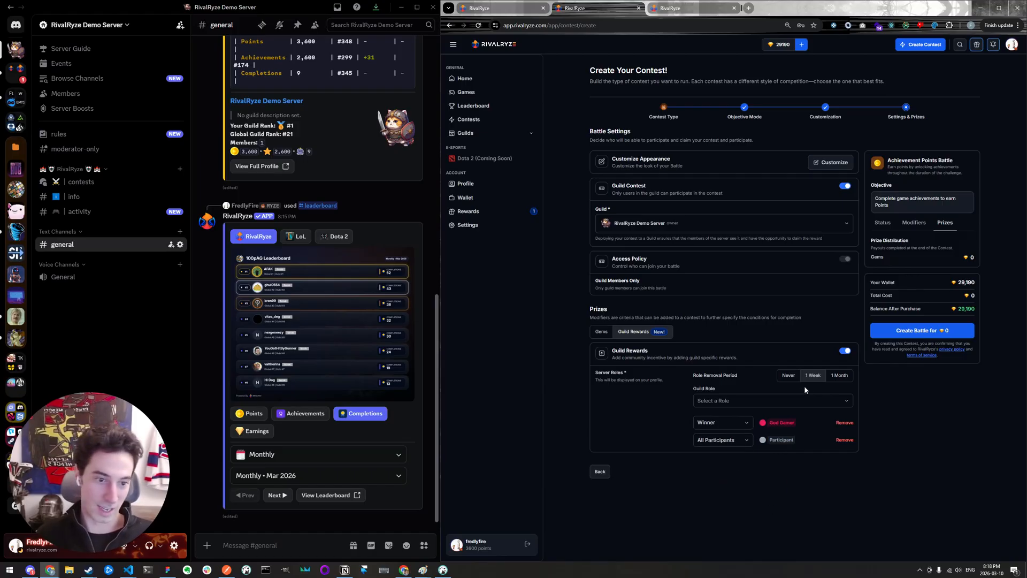
- Add the Booster role as a guild reward and assign it to the Top 3
left_click(782, 401)
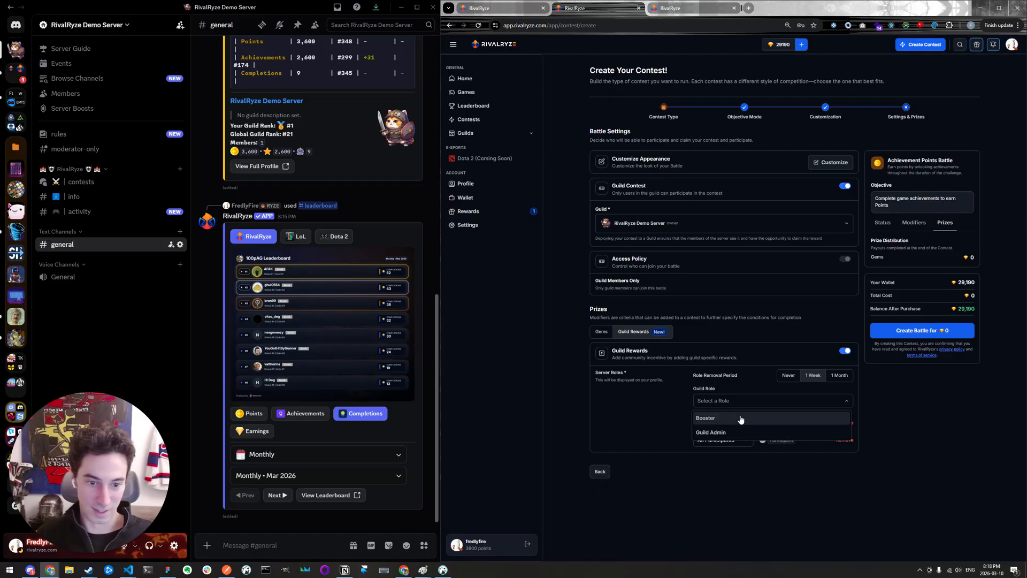
left_click(786, 418)
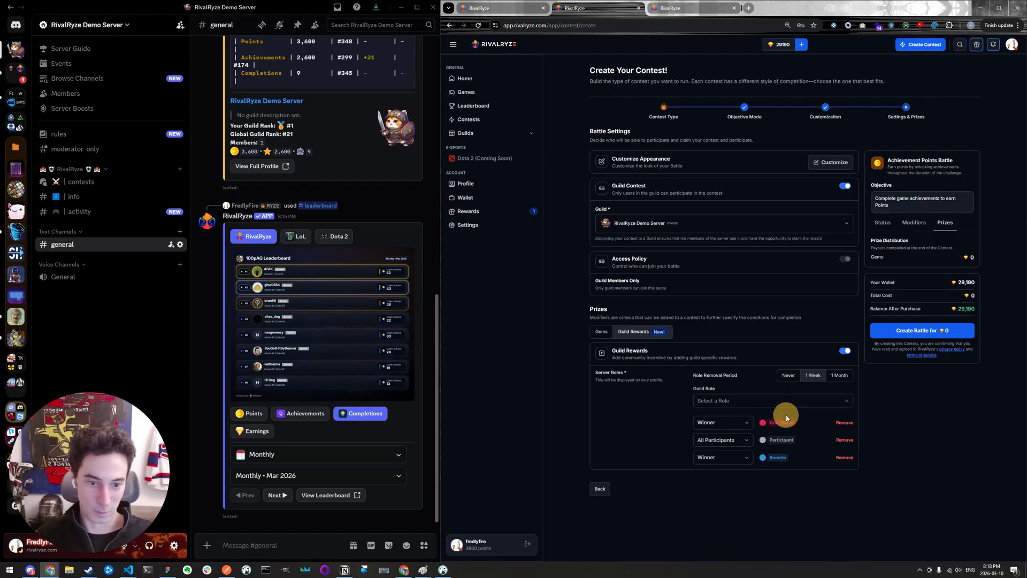
left_click(744, 458)
left_click(717, 486)
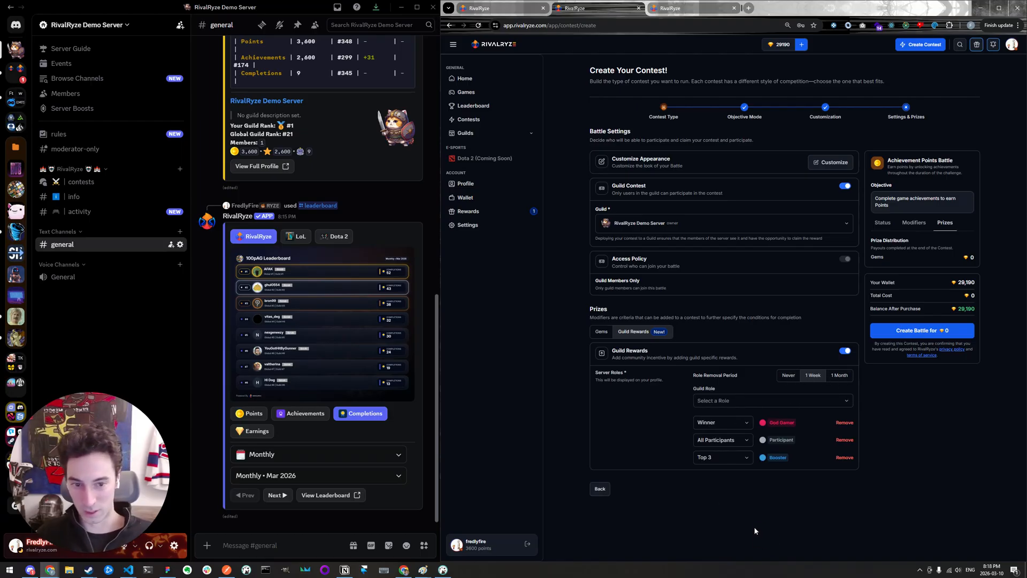
- Review the gem prize pool options and the Participant Count distribution table
left_click(602, 331)
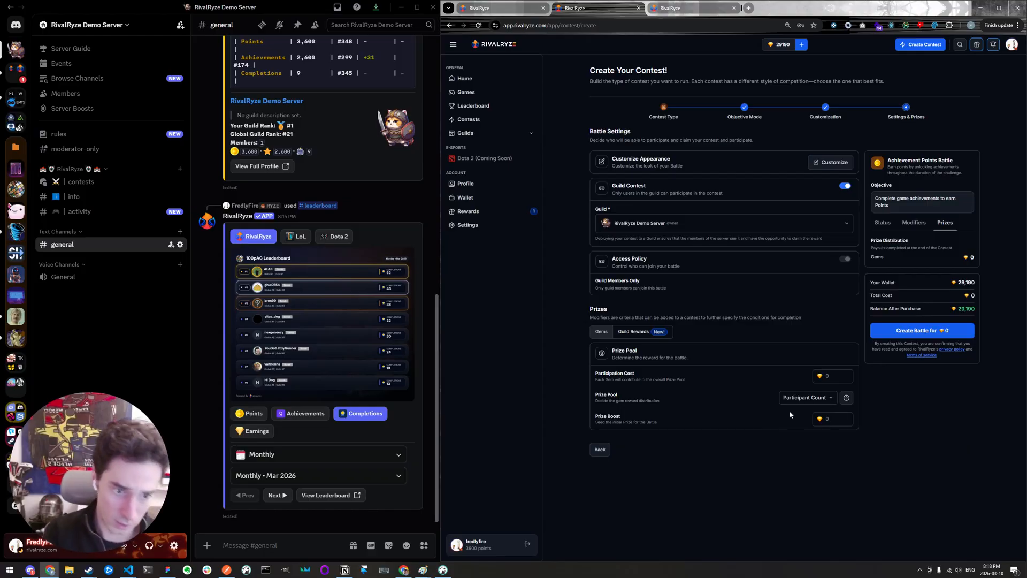
left_click(826, 399)
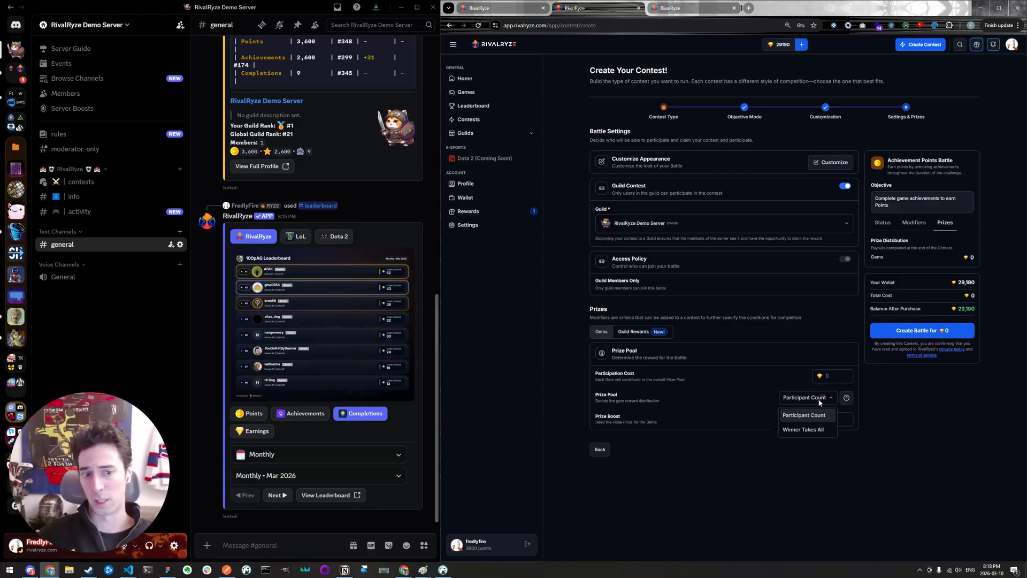
left_click(847, 398)
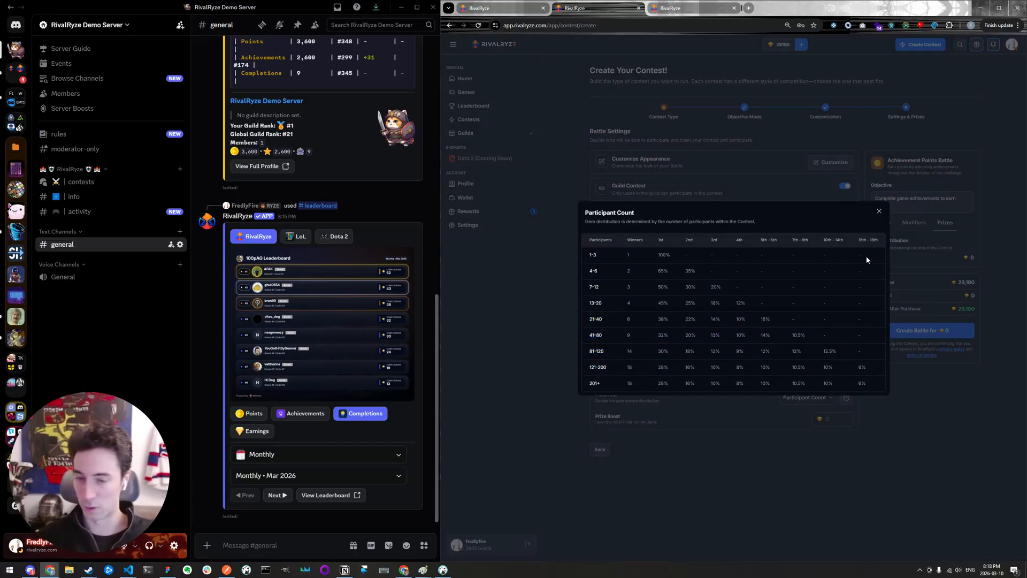
left_click(880, 211)
- Set the prize boost to 100 gems and create the battle
left_click(848, 419)
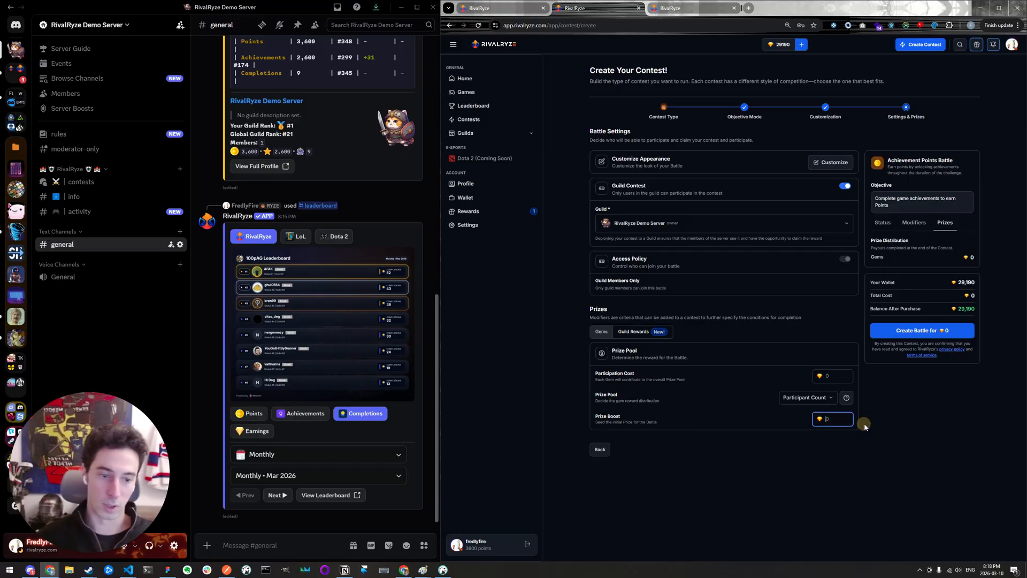
type("100")
left_click(877, 427)
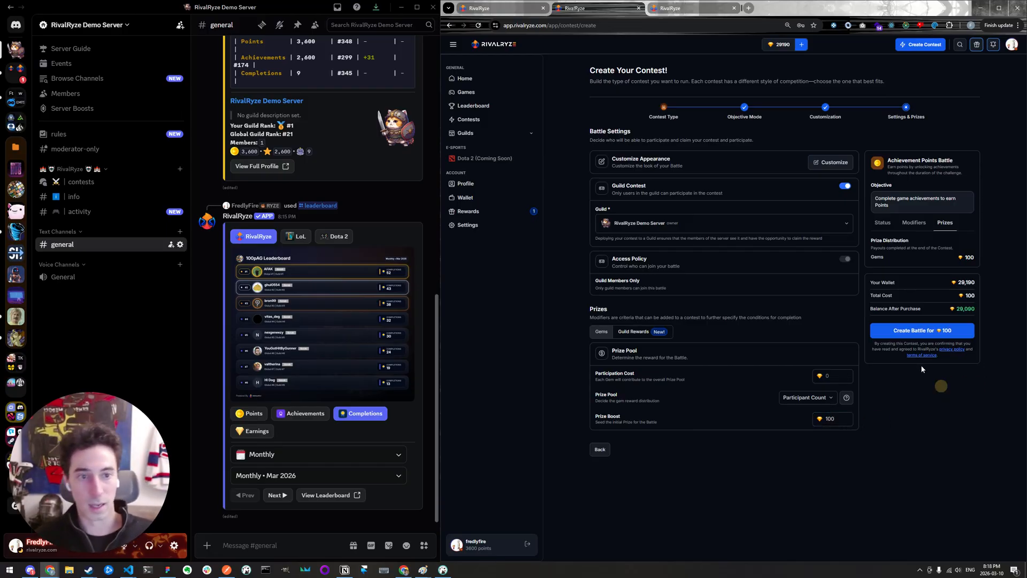
left_click(18, 53)
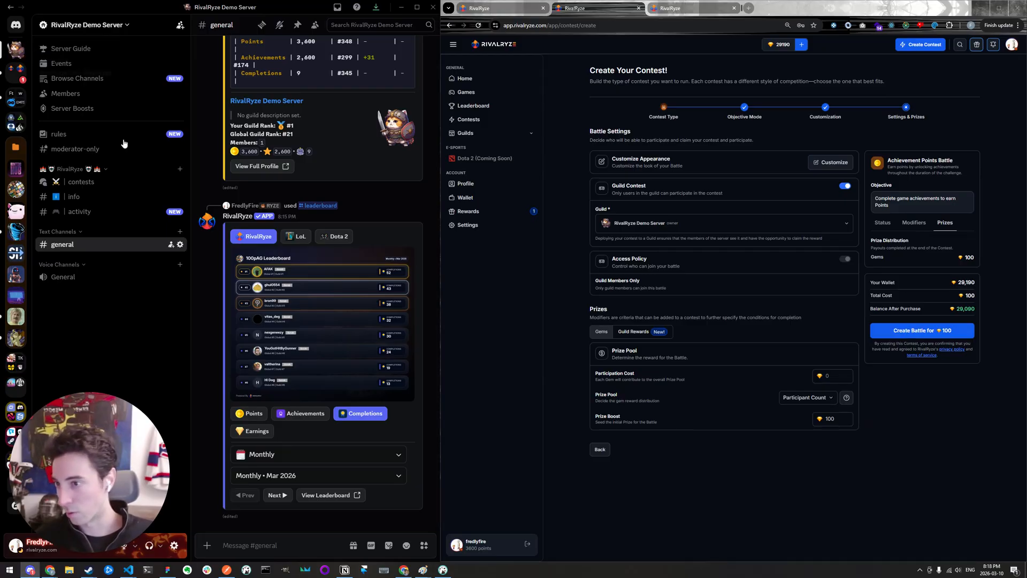
left_click(915, 331)
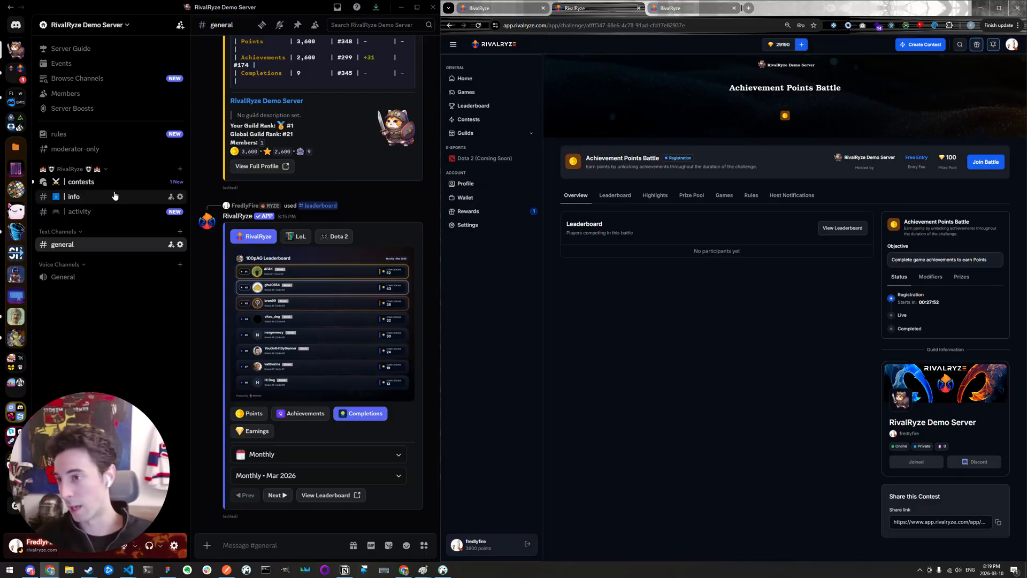
- In Discord, open the contests channel and review the Guild Achievement Points Battle post, including its role rewards and leaderboard
left_click(86, 182)
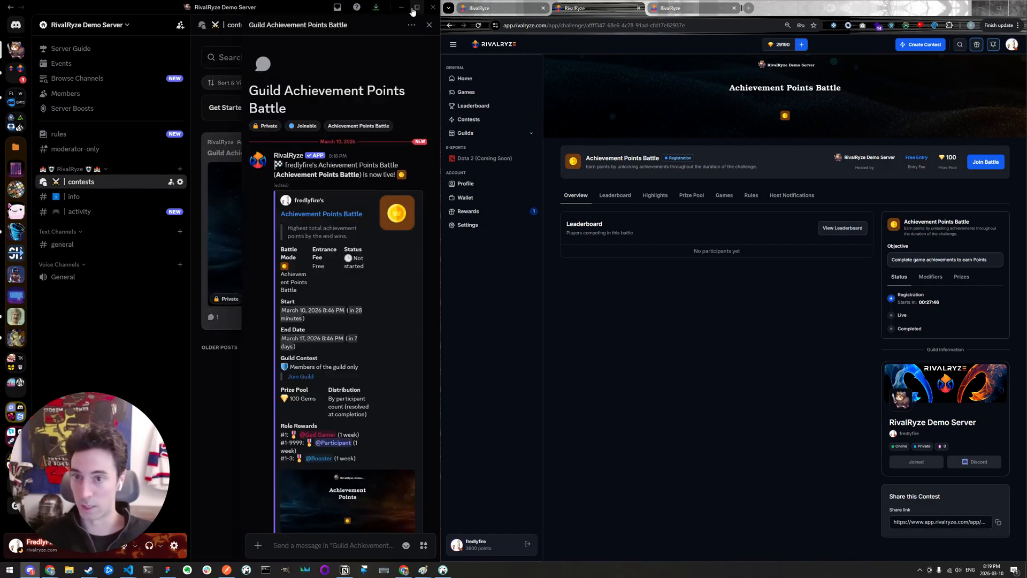
scroll(362, 179, "down", 6)
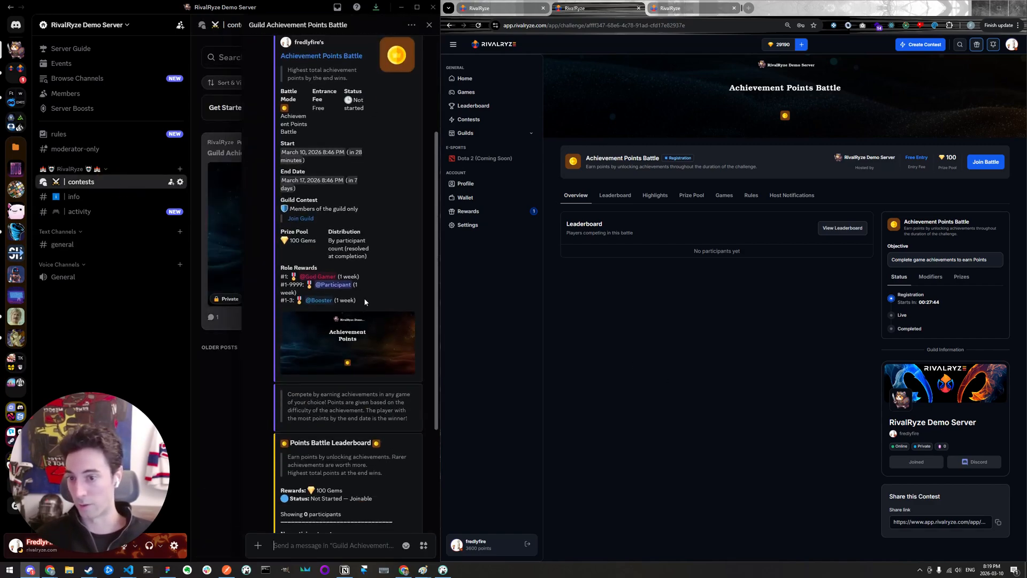
scroll(376, 187, "up", 2)
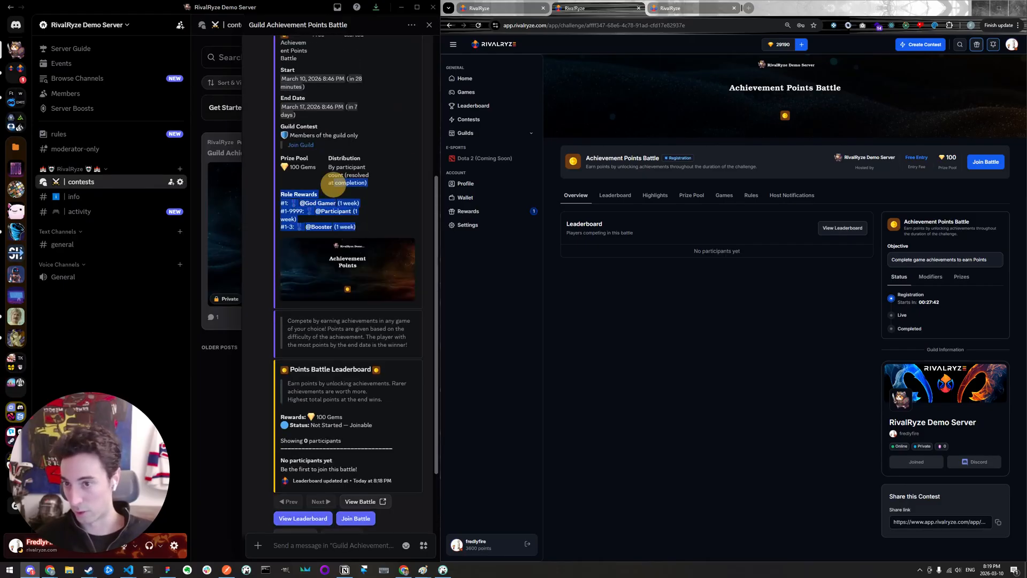
scroll(381, 225, "down", 2)
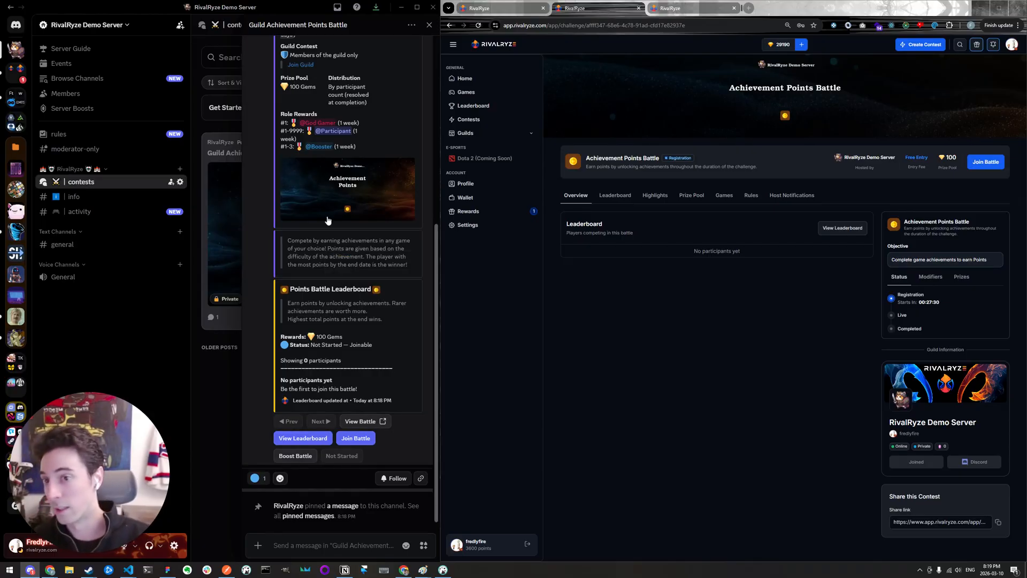
scroll(343, 193, "up", 2)
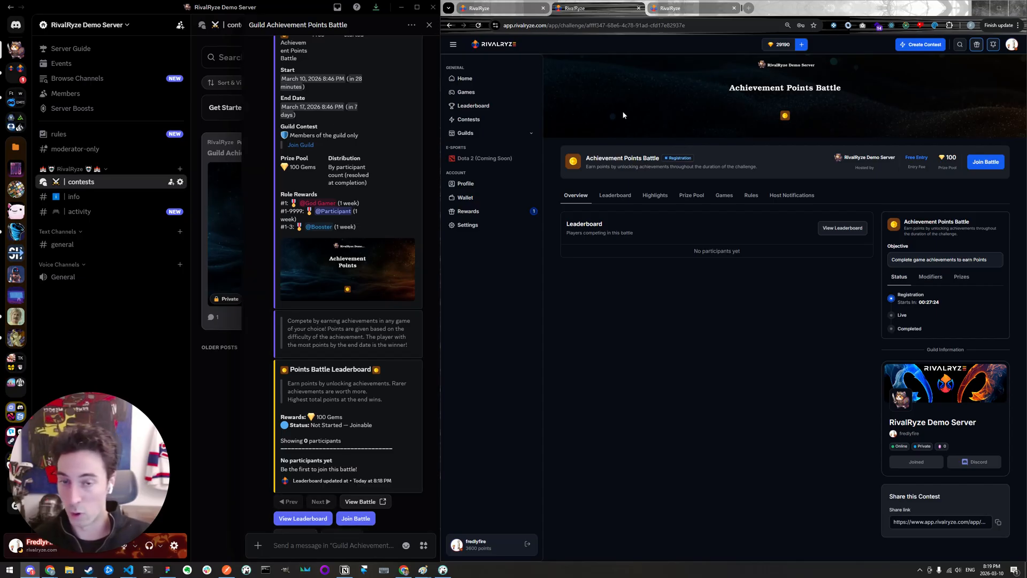
- On the RivalRyze site, open the featured 100pag points battle competition from the home page and examine its activity chart and leaderboard
left_click(492, 82)
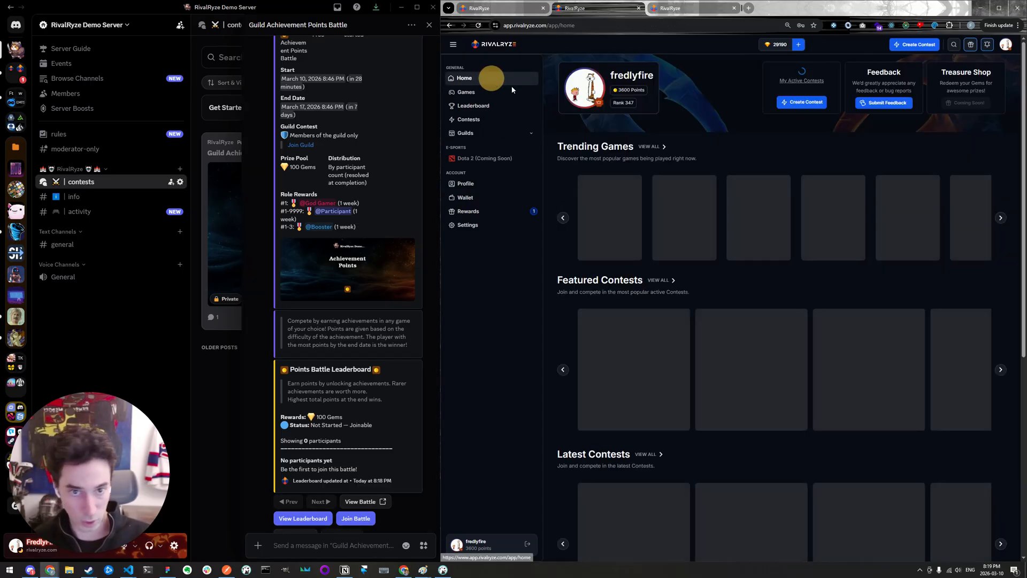
scroll(656, 115, "down", 3)
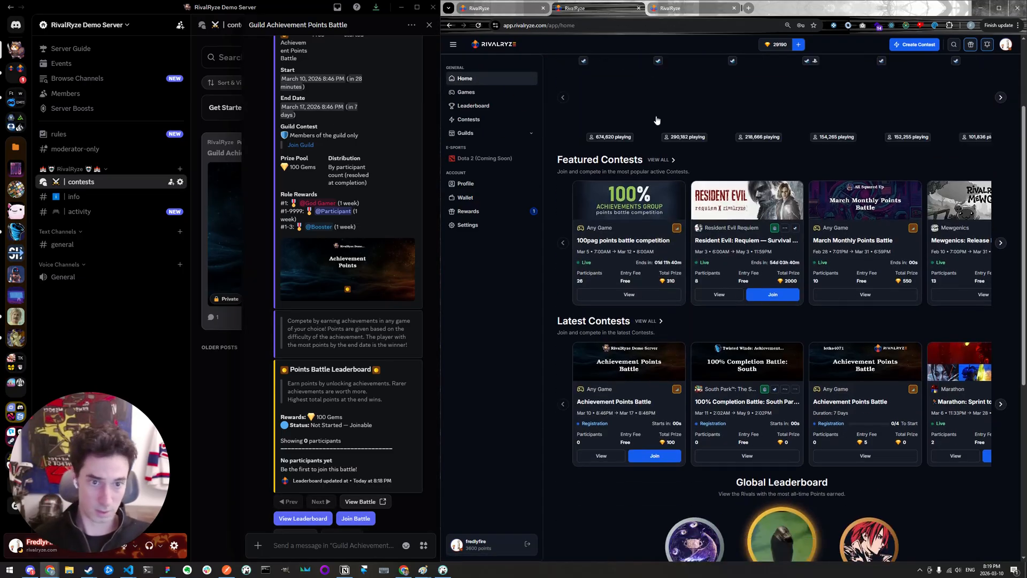
scroll(657, 120, "down", 1)
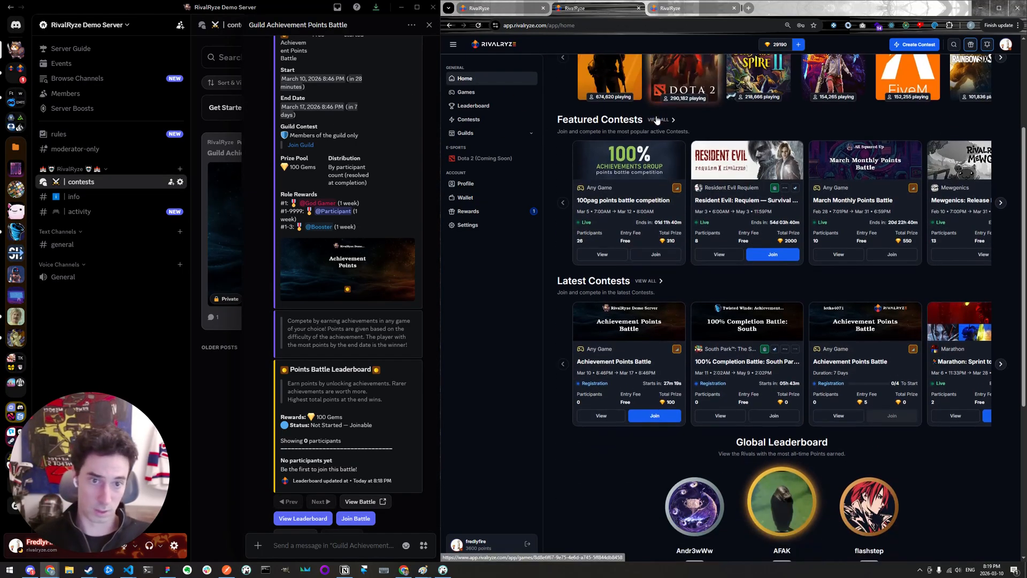
left_click(603, 255)
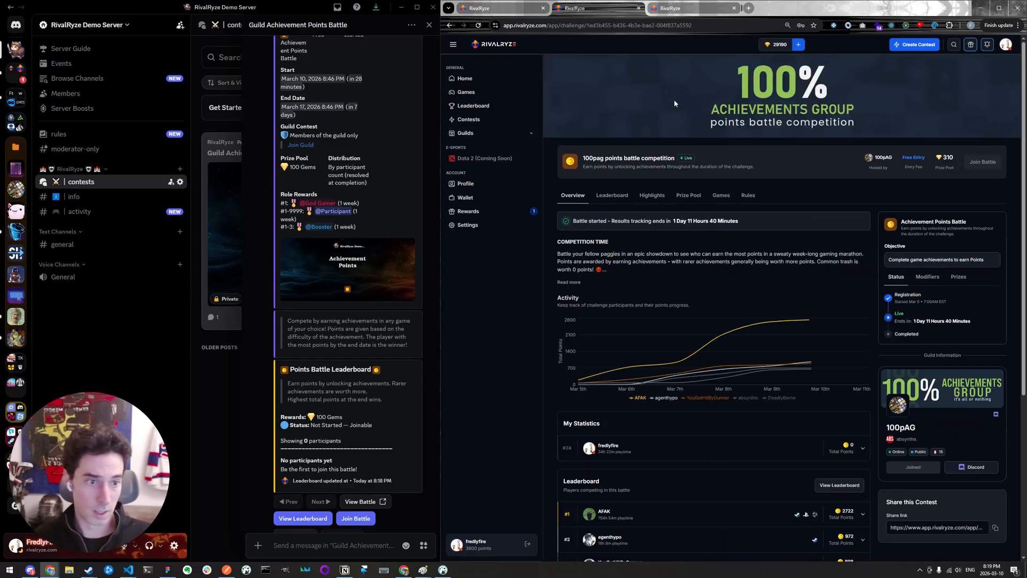
scroll(674, 103, "down", 1)
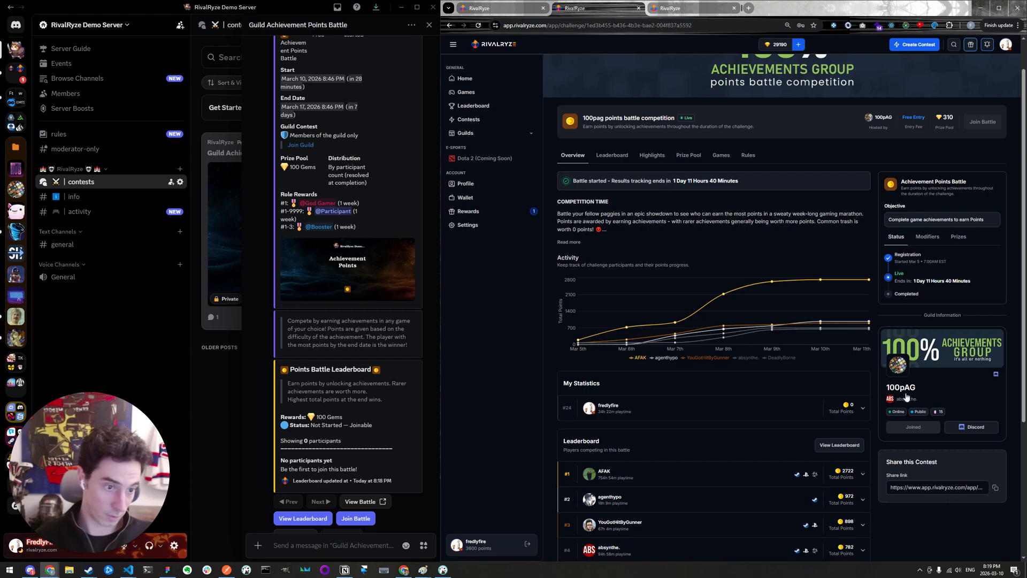
scroll(782, 206, "down", 3)
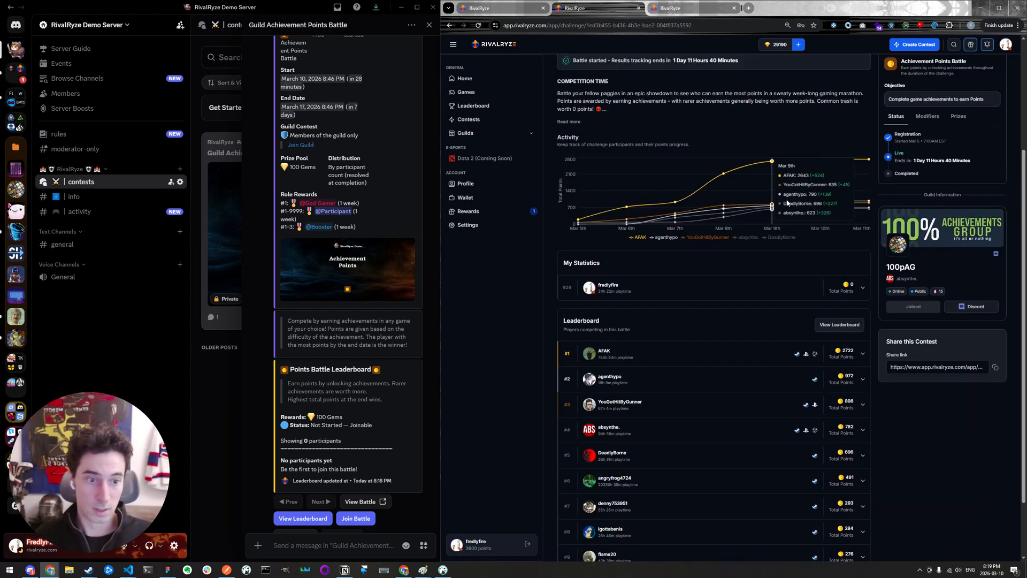
scroll(749, 240, "down", 2)
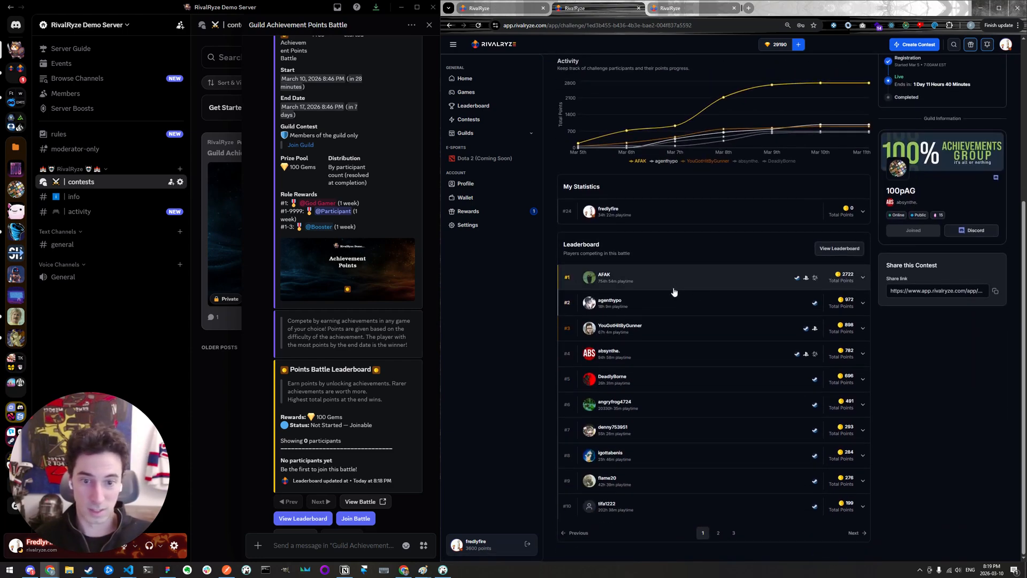
- Expand the first-ranked player's entry in the 100pag points battle competition leaderboard to examine the unlocked achievements
left_click(862, 278)
scroll(755, 265, "up", 4)
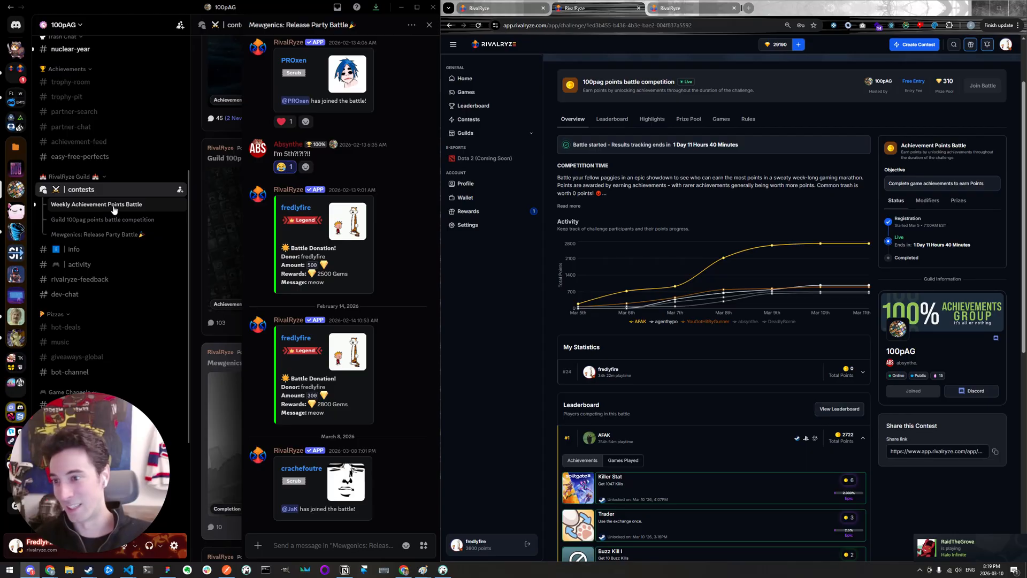
- In Discord, open the 100pAG server's Guild 100pag points battle competition thread and examine the game completion posts, enlarging the Call of Duty: Black Ops Cold War card
left_click(115, 220)
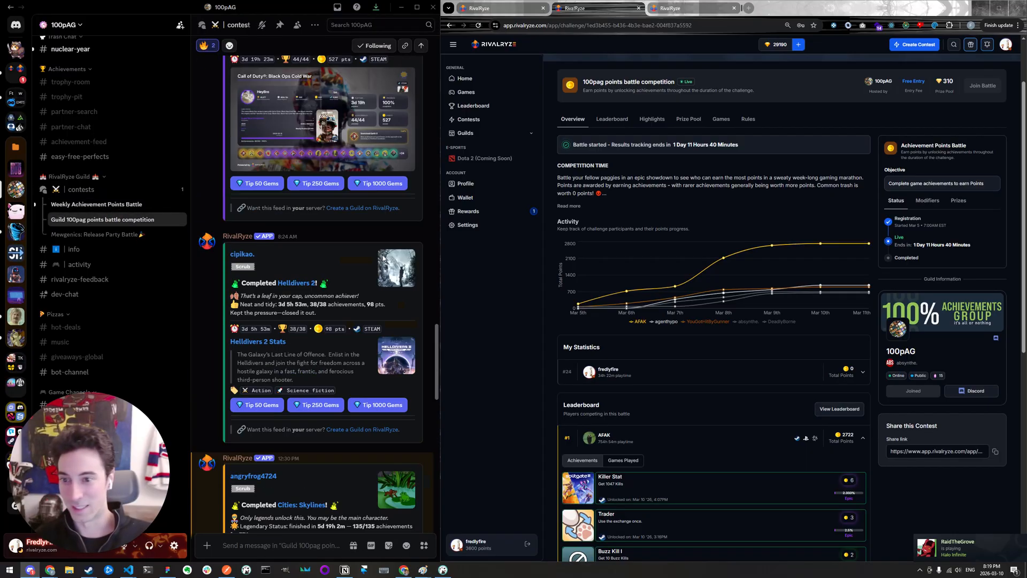
scroll(380, 256, "up", 6)
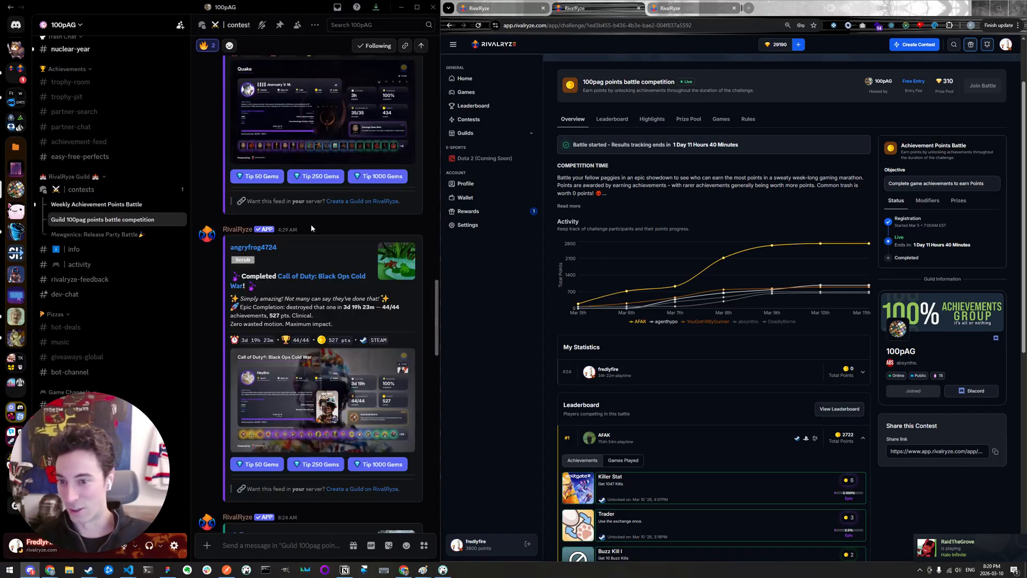
scroll(292, 257, "up", 1)
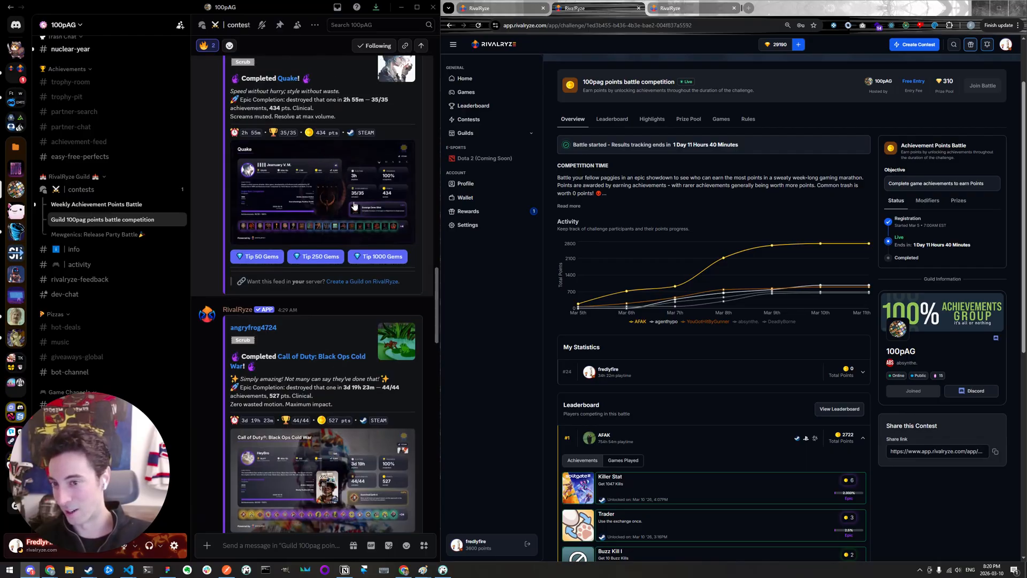
scroll(358, 203, "down", 7)
left_click(252, 125)
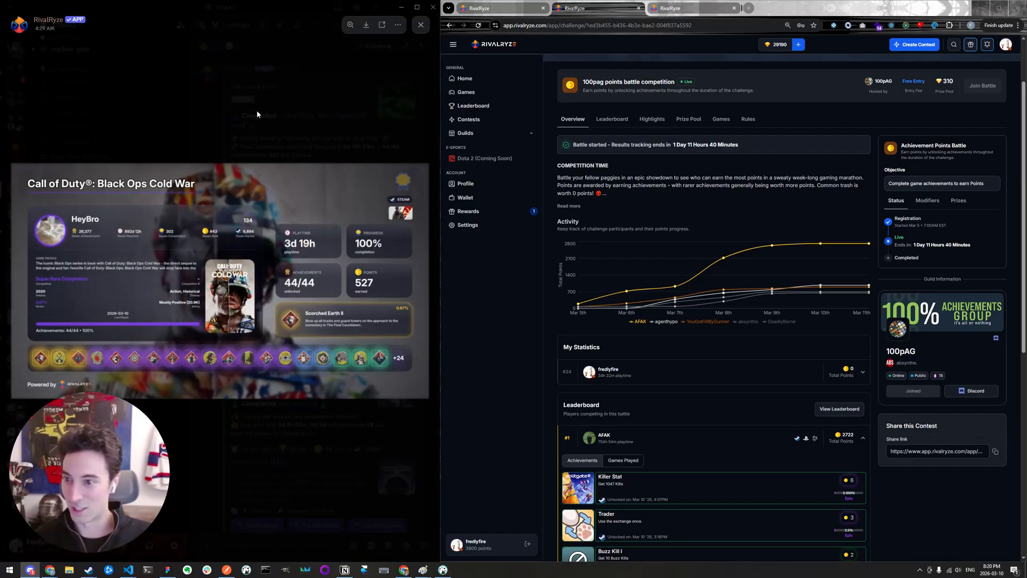
left_click(257, 114)
- Go back to the beginning of the thread and examine the contest announcement and the Points Battle Leaderboard
left_click_drag(431, 225, 396, 46)
left_click(417, 45)
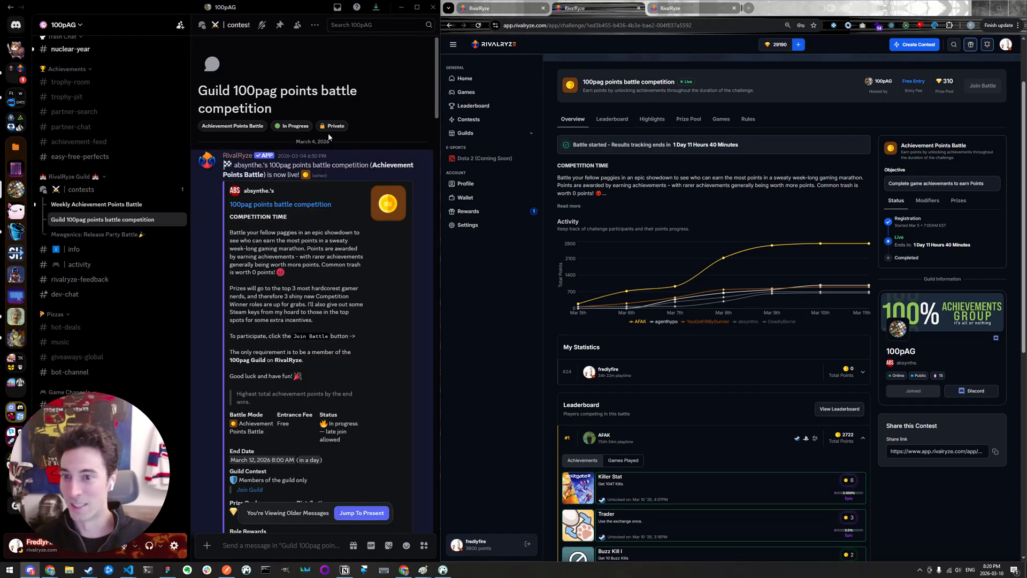
scroll(288, 198, "down", 15)
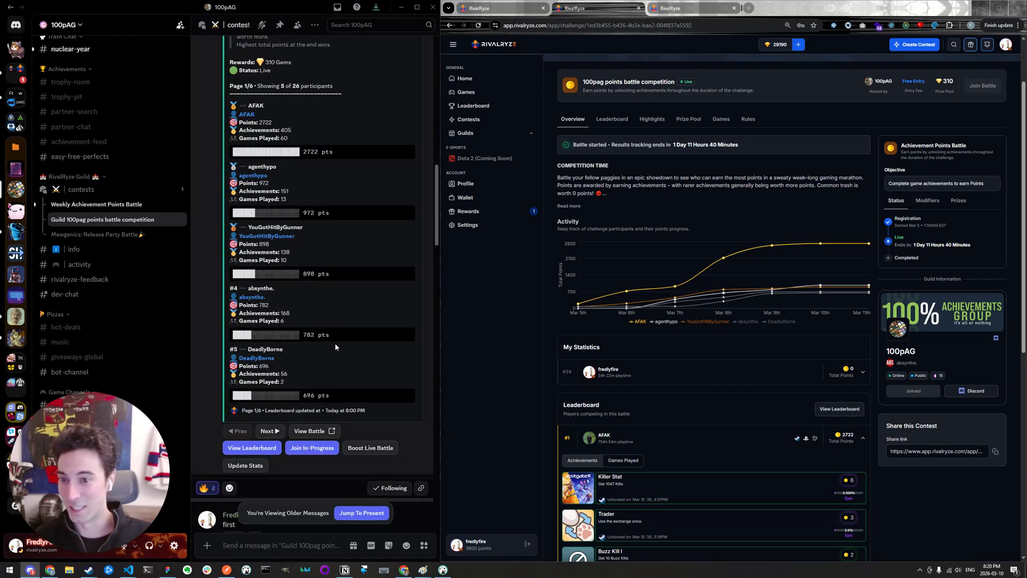
scroll(335, 329, "up", 2)
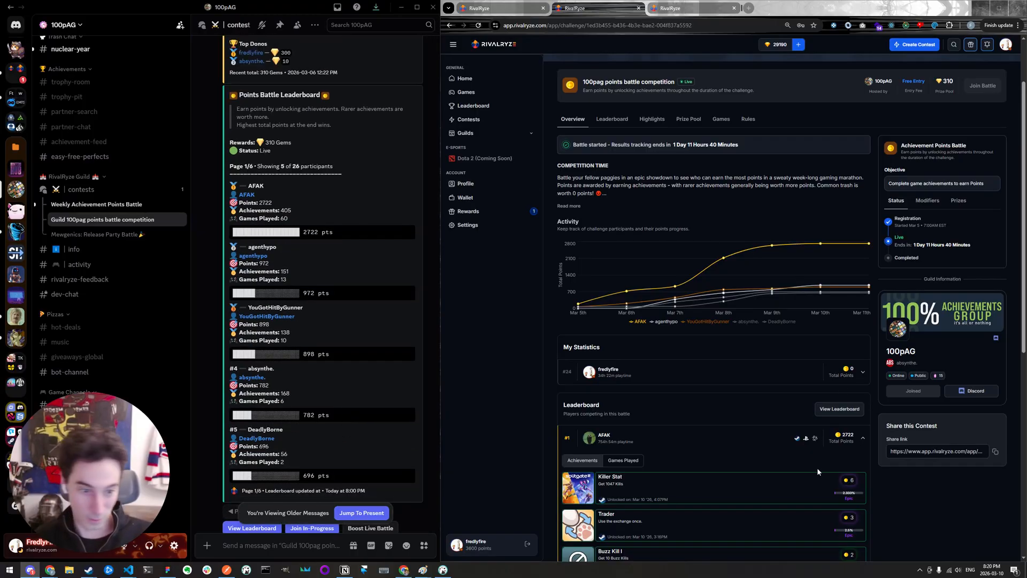
- On the RivalRyze contest page, expand the personal entry under My Statistics and review its achievements and the contest overview
scroll(814, 466, "down", 2)
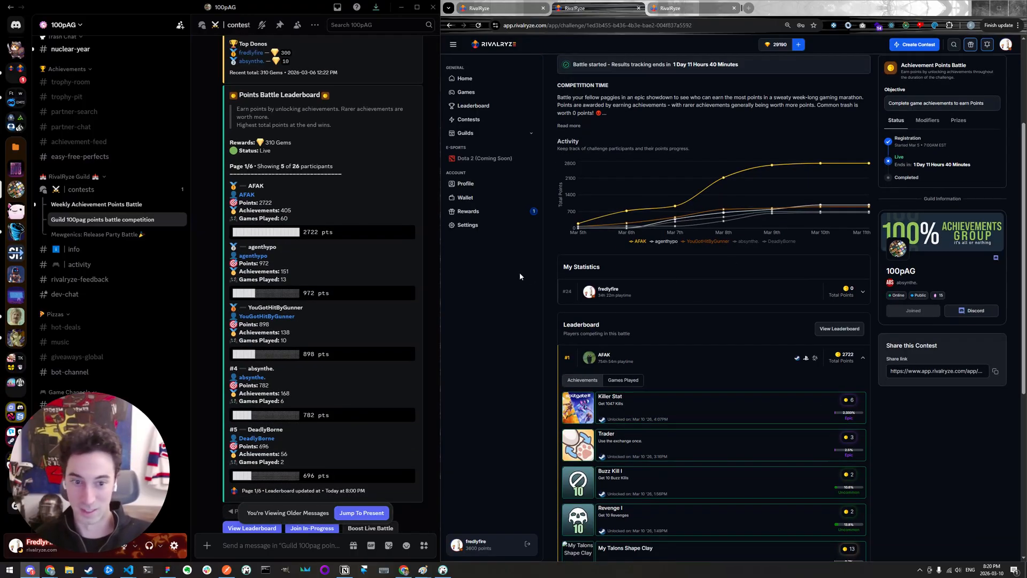
left_click(778, 289)
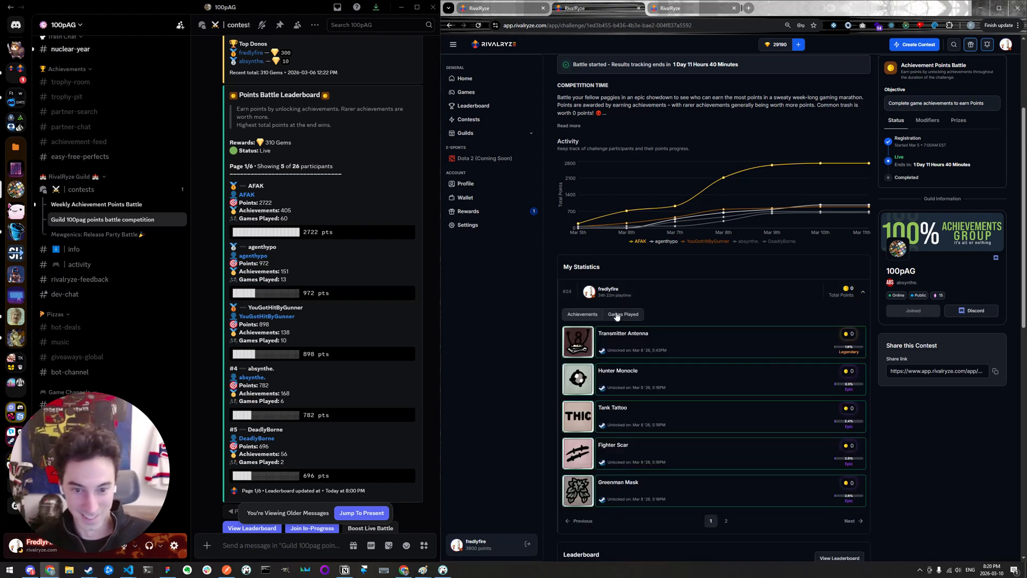
scroll(348, 226, "up", 3)
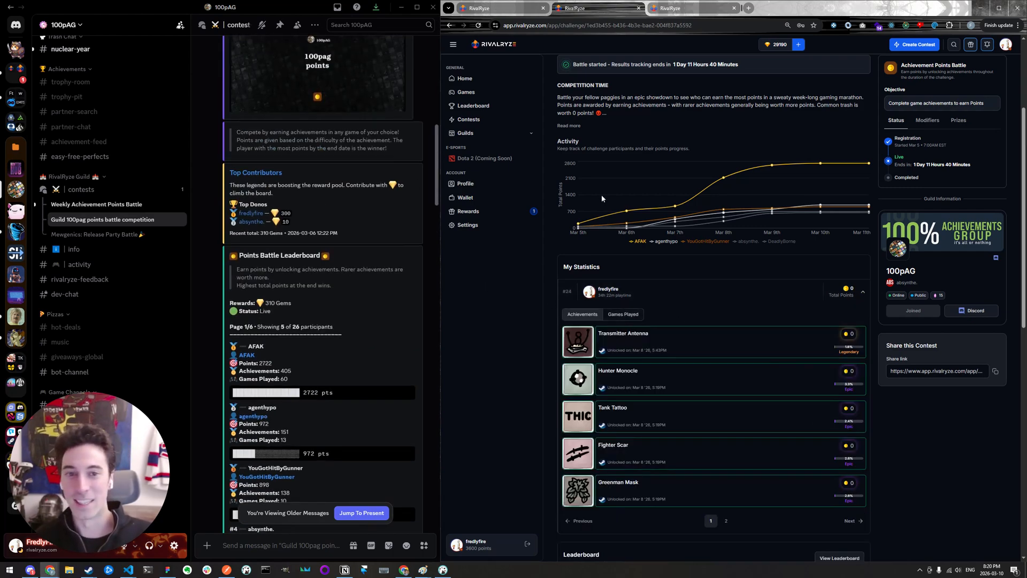
scroll(630, 202, "up", 2)
scroll(671, 204, "up", 2)
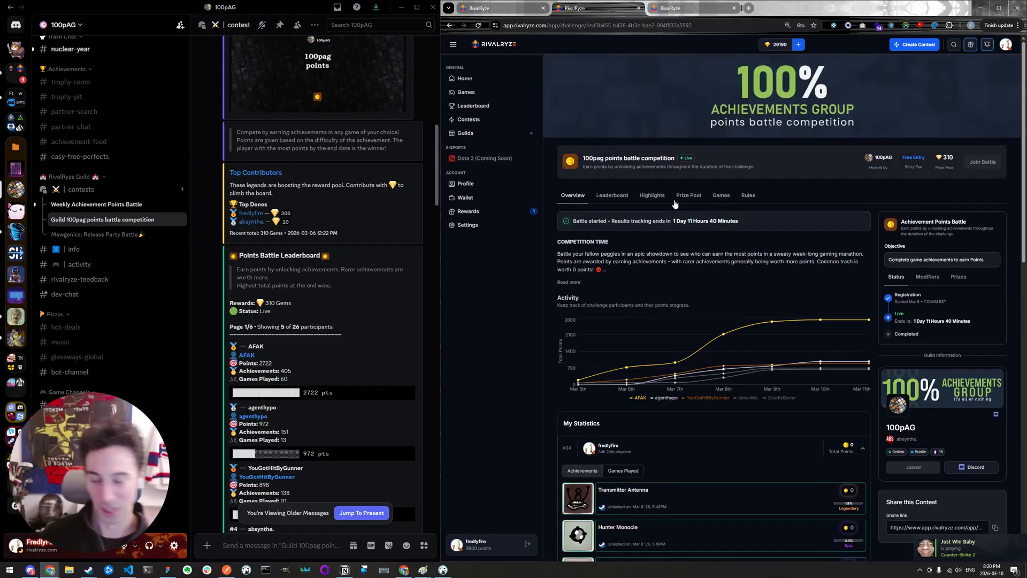